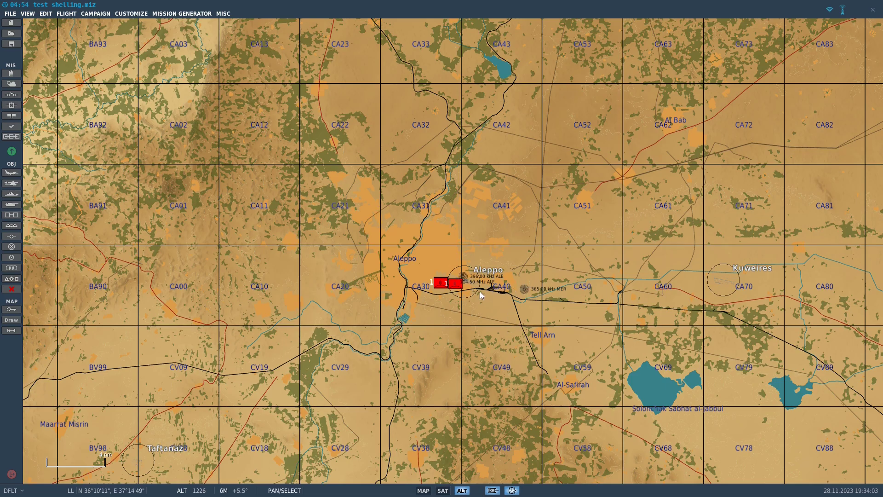
Examine the settings and placement of the red ZU-23 group south-west of the Aleppo runway
scroll(480, 292, up, 8)
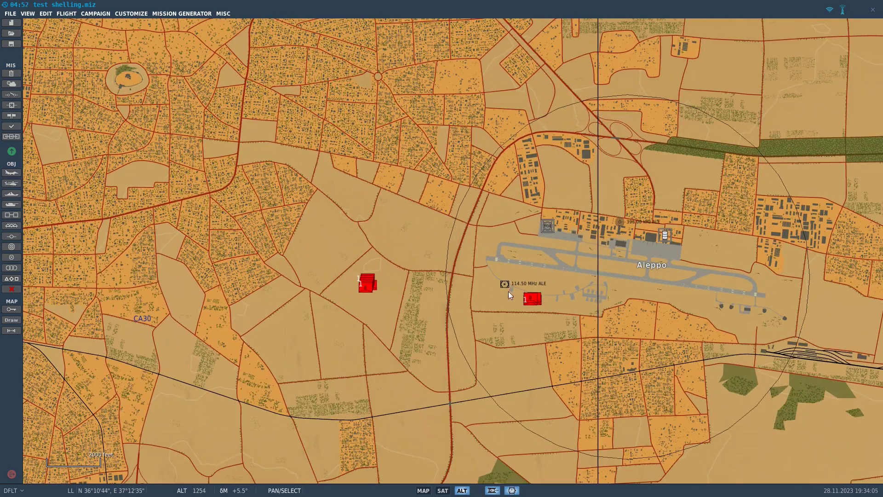
scroll(516, 295, up, 5)
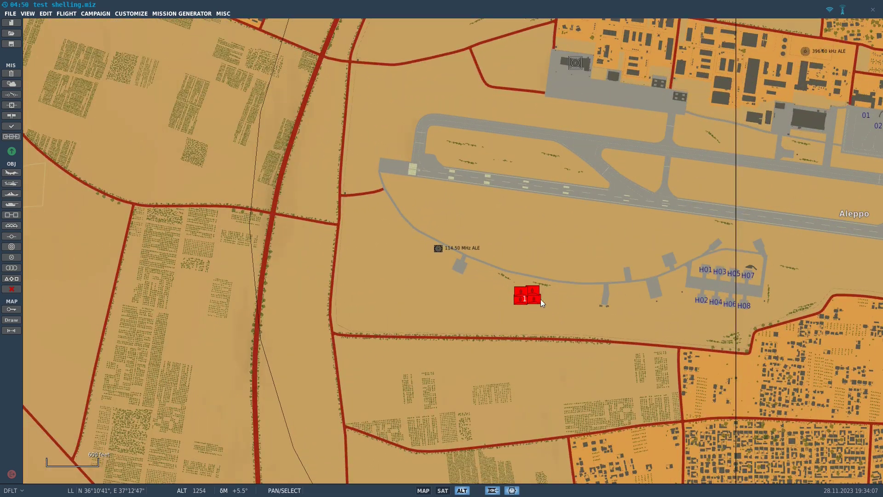
scroll(543, 300, up, 2)
scroll(533, 303, down, 2)
scroll(519, 300, up, 3)
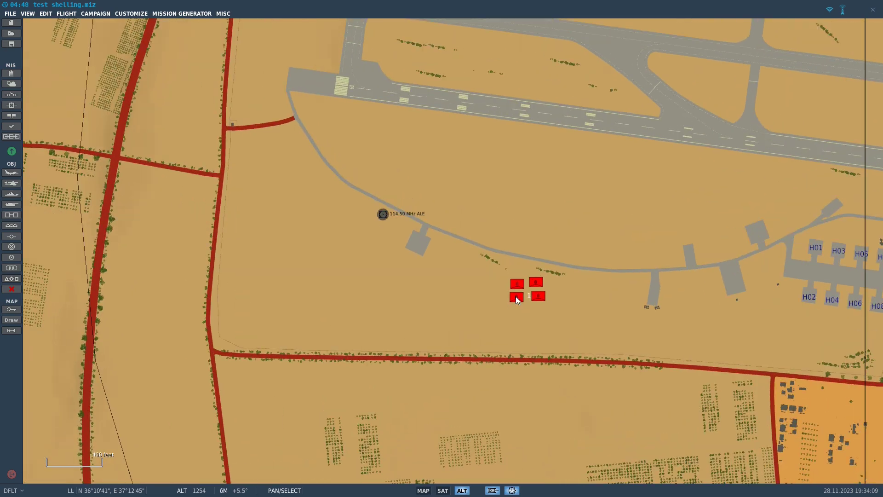
click(516, 298)
drag(391, 286, 669, 276)
drag(278, 283, 701, 305)
Inspect the S-60 battery west of Aleppo airfield, including its 3D model, and the supply truck beside it
click(388, 230)
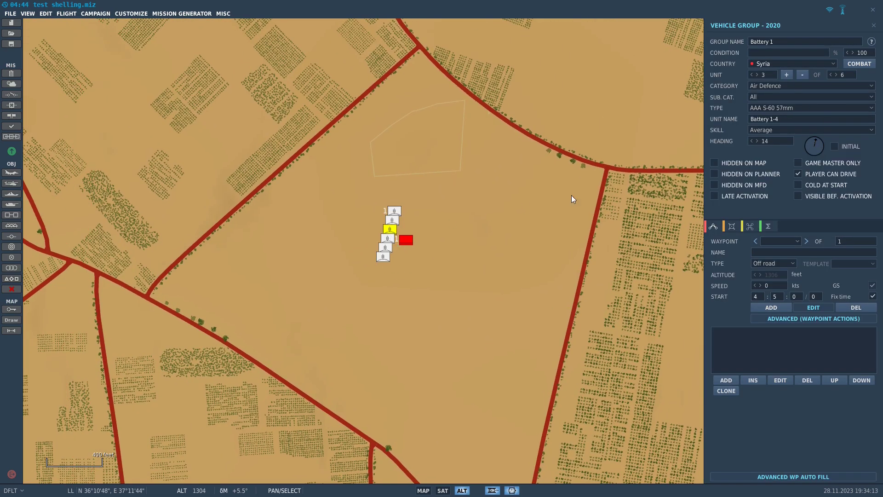
click(732, 226)
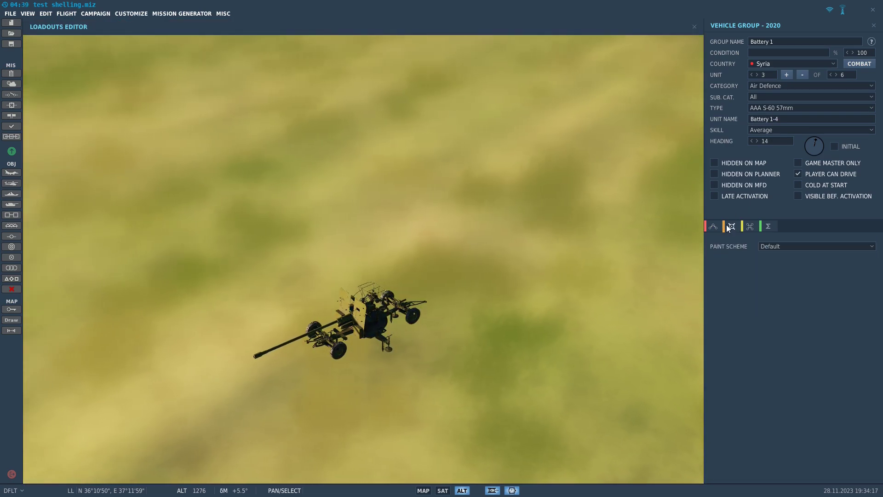
click(713, 226)
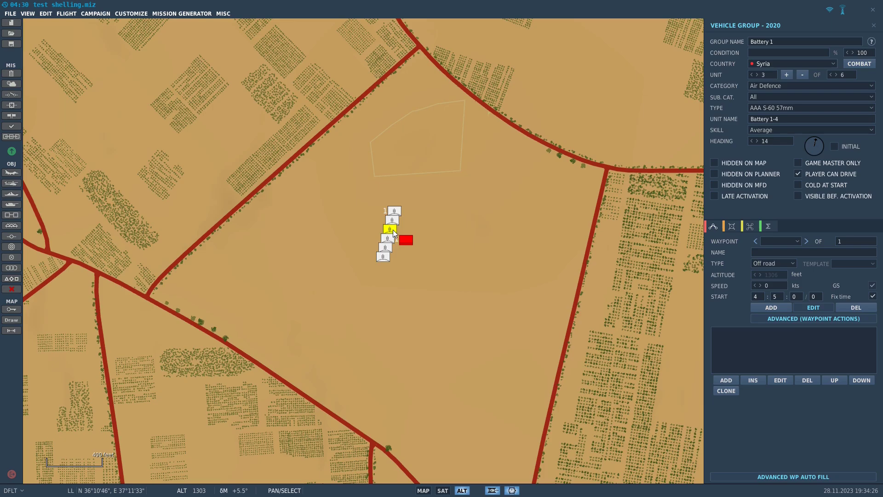
click(406, 240)
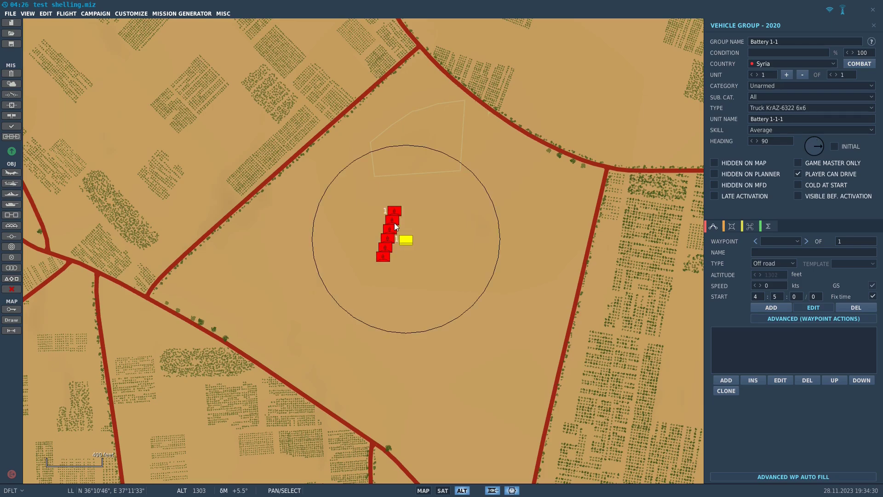
drag(467, 263, 449, 258)
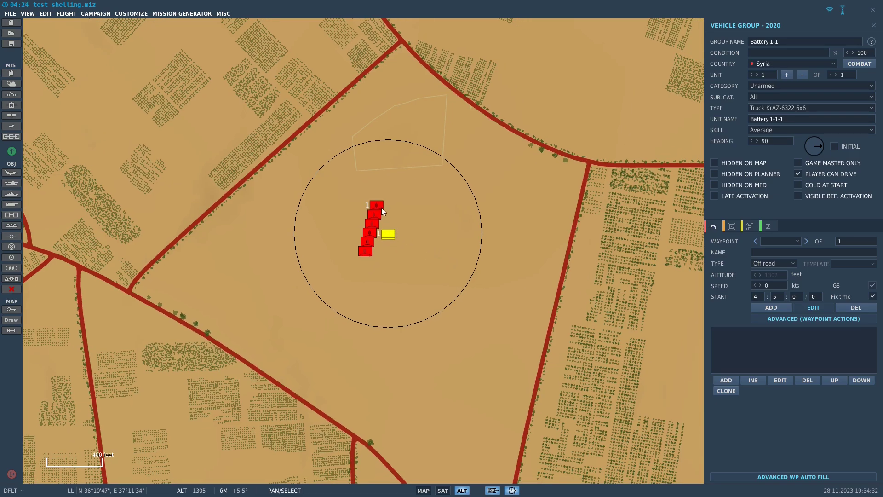
scroll(360, 200, down, 3)
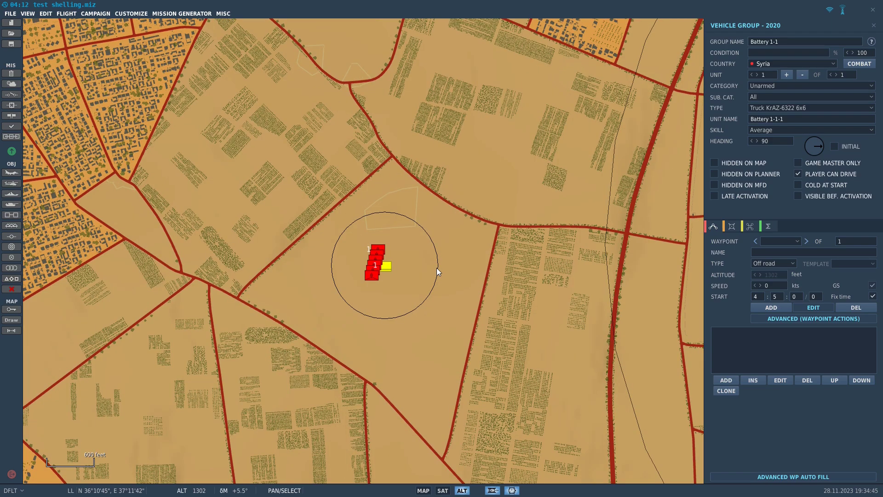
Add a triggered action to the S-60 group Battery 1 with type Perform Task and action Fire at Point
click(377, 249)
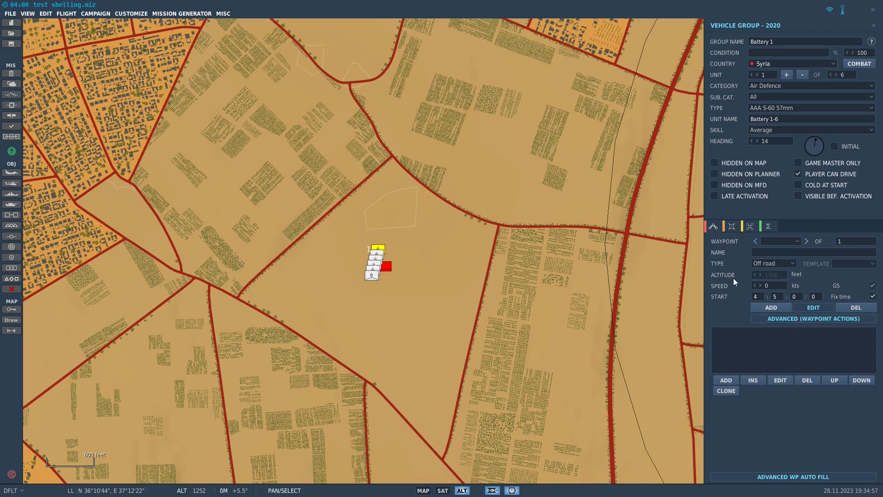
click(747, 228)
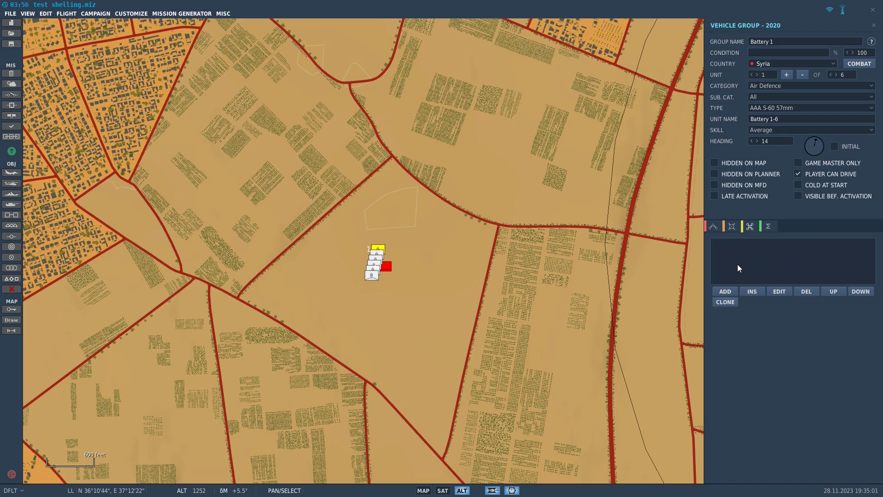
click(733, 291)
click(647, 208)
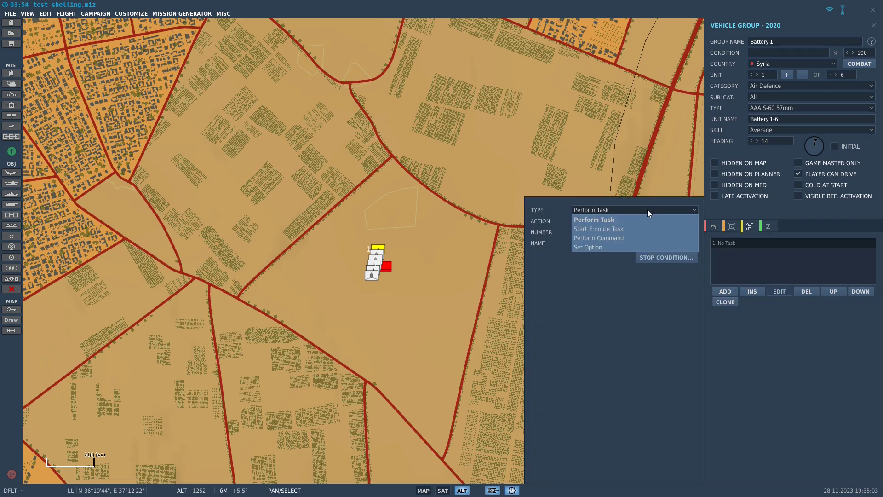
click(647, 219)
click(650, 220)
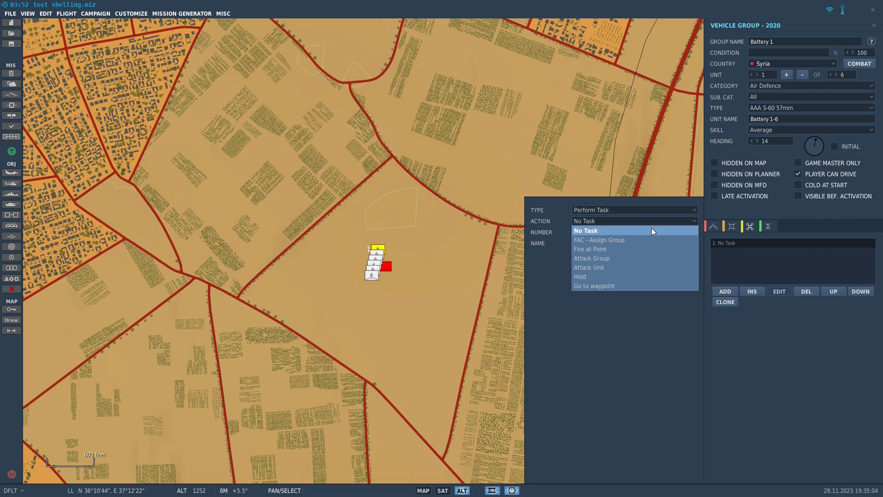
click(634, 248)
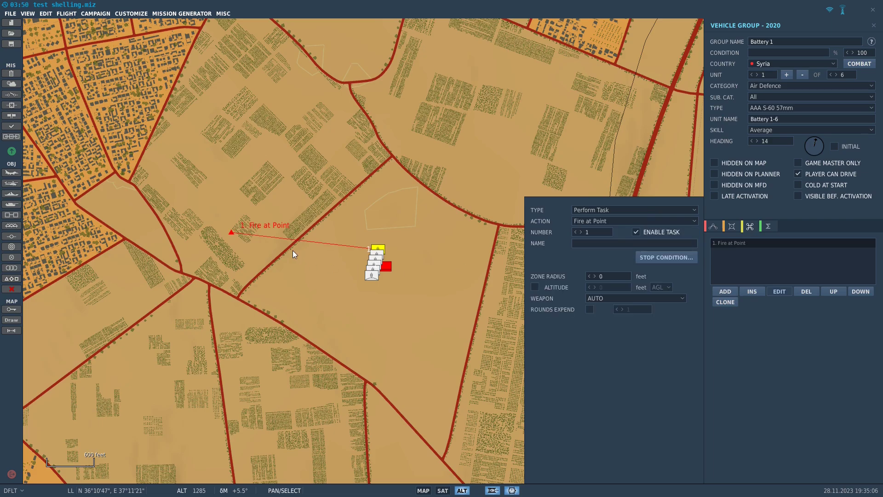
Move Battery 1's Fire at Point target onto the Aleppo airfield runway
click(231, 232)
scroll(231, 231, down, 3)
drag(231, 231, 438, 220)
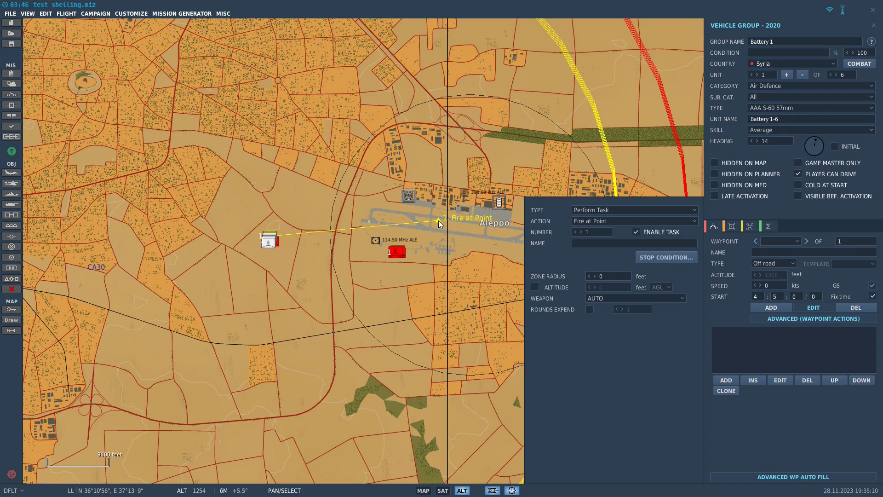
Set Battery 1's Fire at Point zone radius to 2000 feet and enable an altitude of 5000 feet
drag(611, 275, 591, 277)
text(2000)
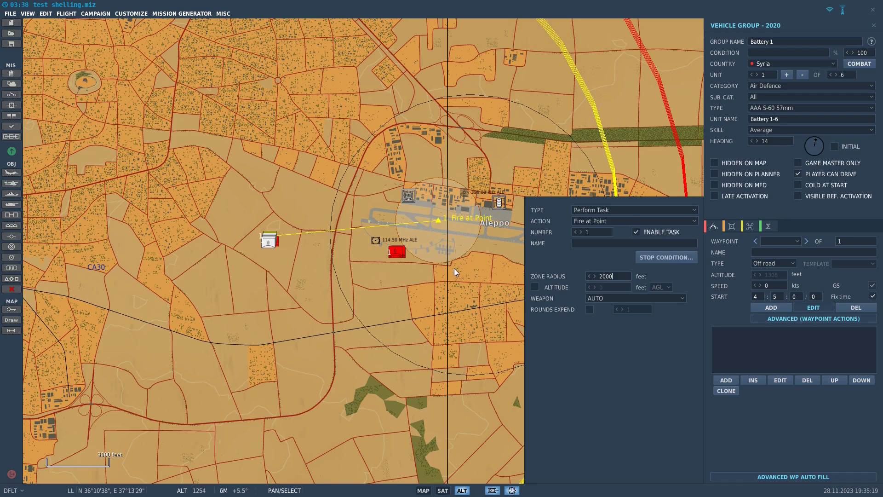
click(534, 287)
click(607, 289)
text(5000)
Add a Fire at Point triggered action to the ZU-23 group Battery 1-9
click(269, 239)
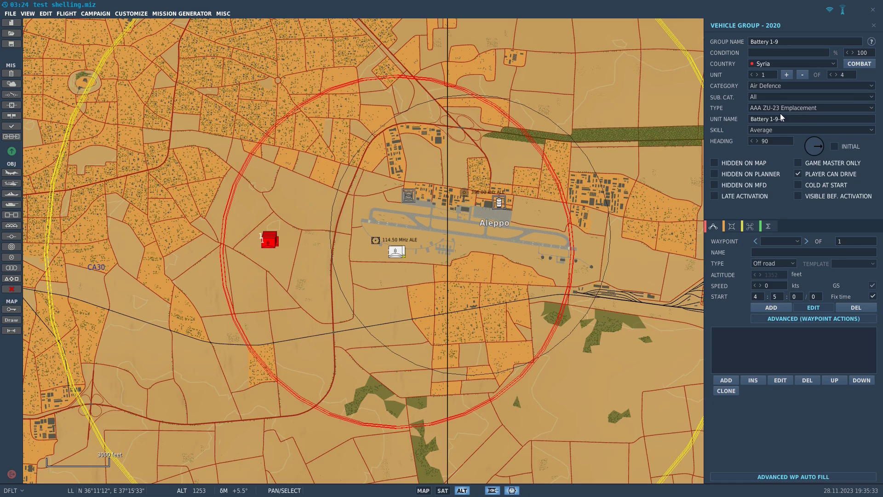
click(733, 226)
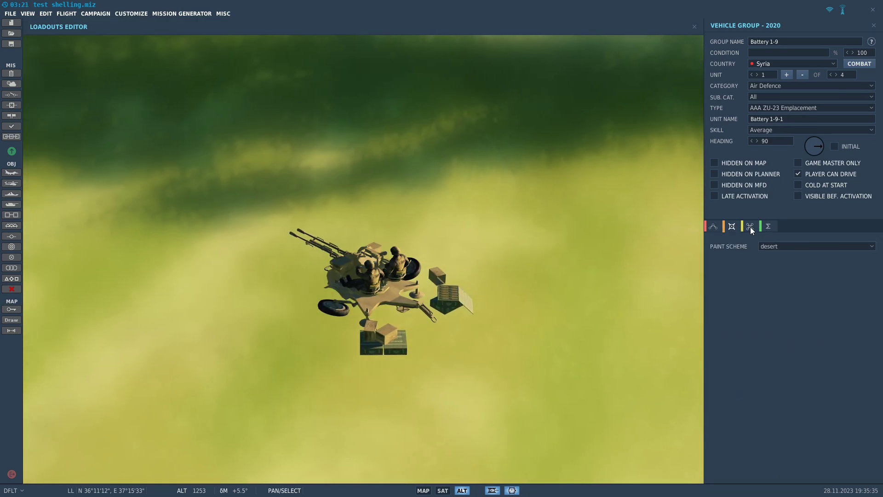
click(750, 227)
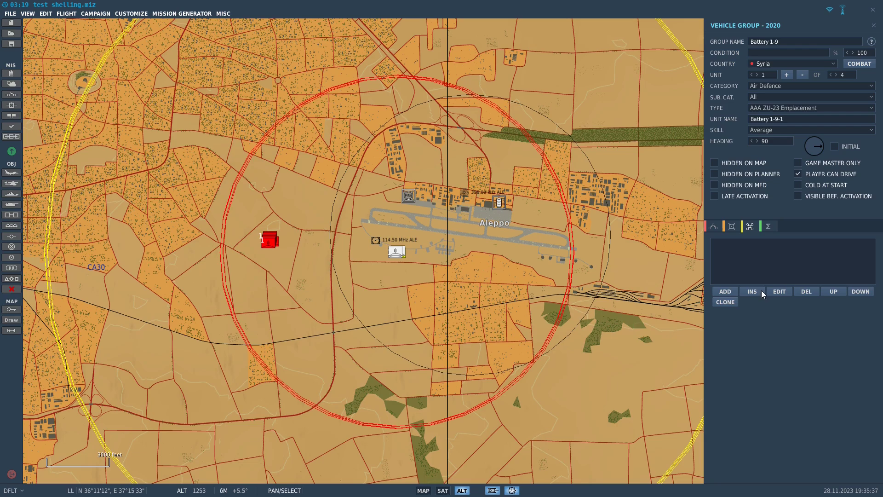
click(729, 288)
click(622, 221)
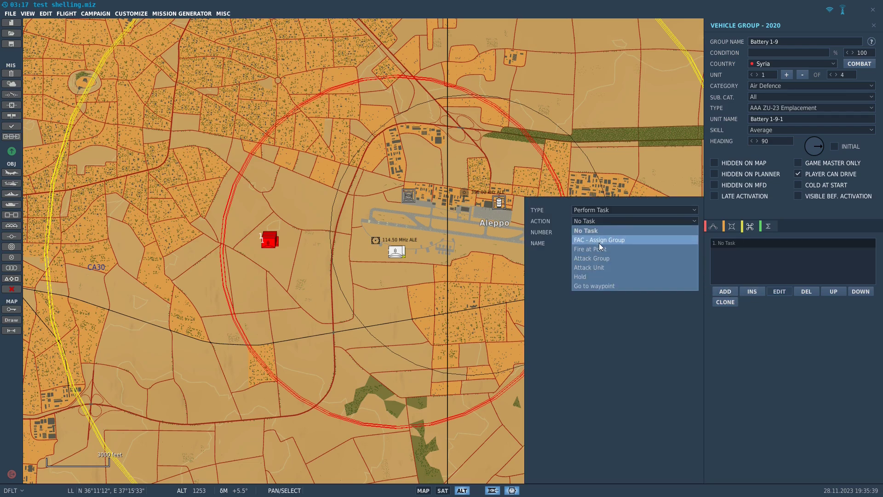
click(605, 251)
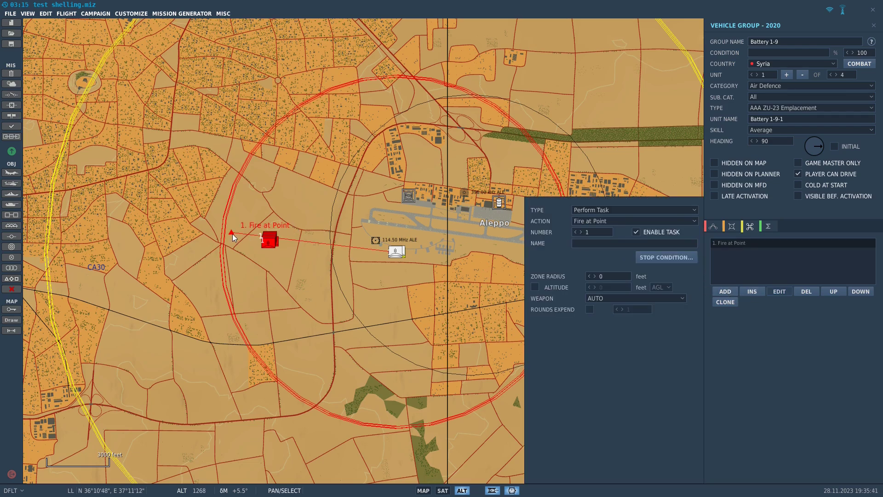
Move Battery 1-9's fire point just north of the group, set its zone radius to 1000 feet and enable the altitude setting
mouse_move(232, 233)
mouse_down()
mouse_move(393, 249)
mouse_move(395, 241)
mouse_up()
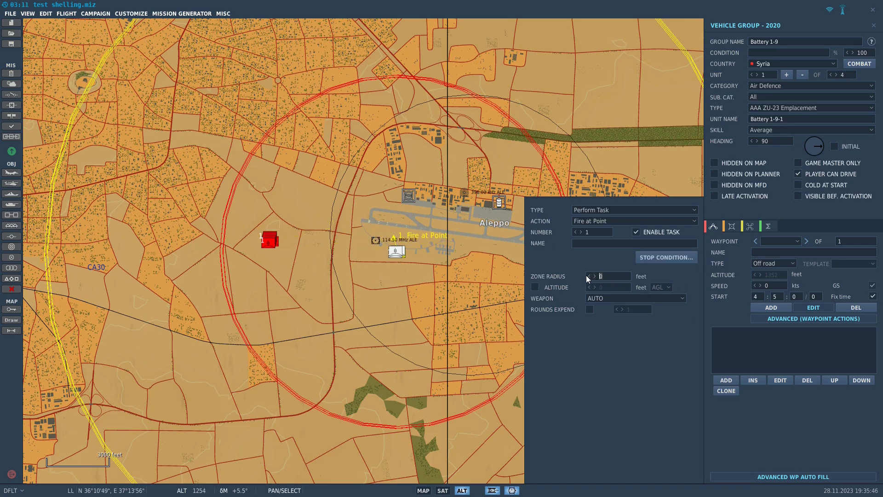
text(000)
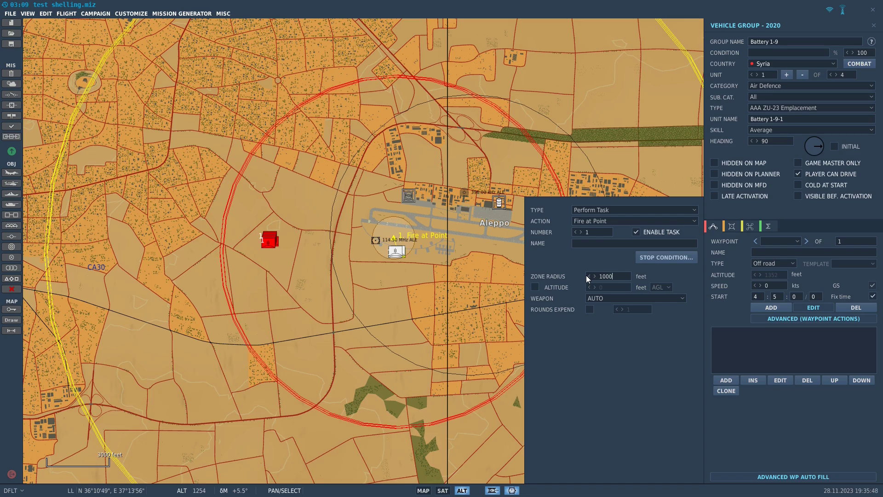
click(535, 287)
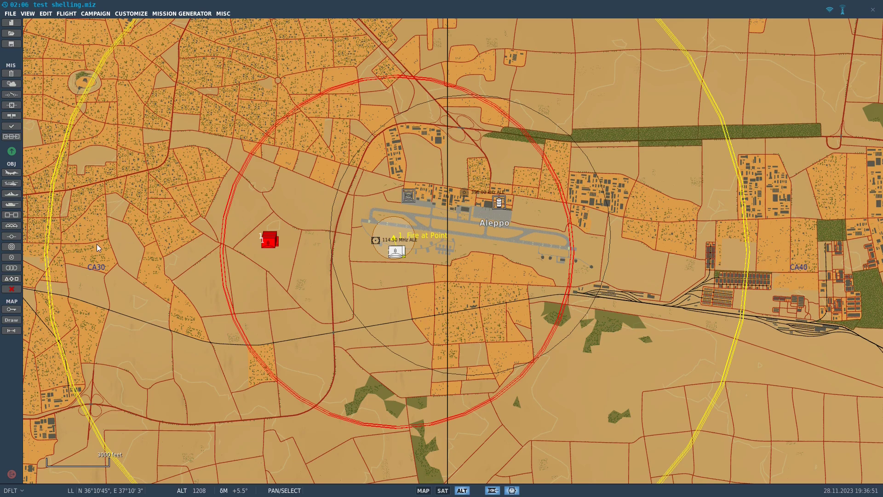
Place a circular trigger zone between the two batteries and name it "Flak zone"
click(12, 257)
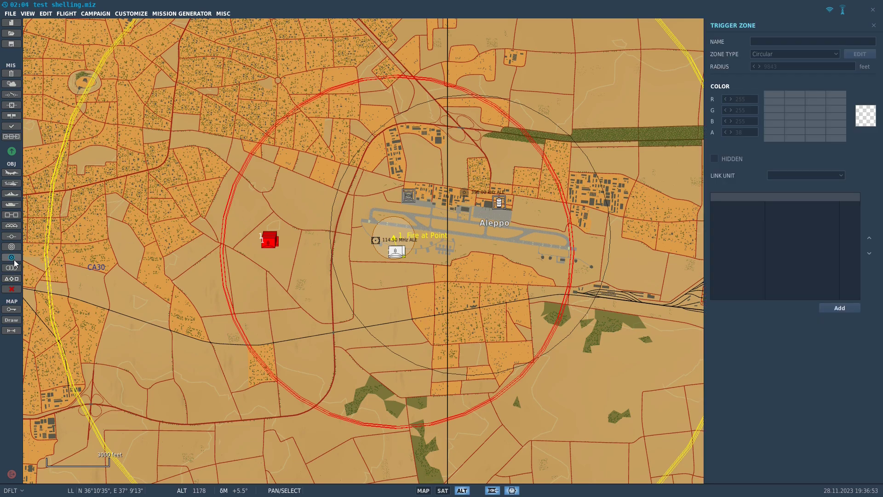
click(301, 229)
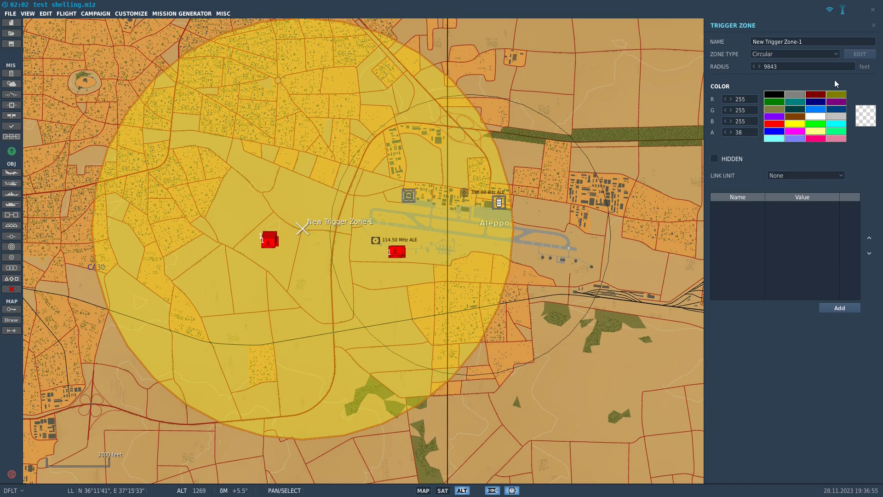
click(807, 40)
text(Flak zone)
Set the Flak zone's radius to 45000 feet and move its centre north-west over the city of Aleppo
scroll(528, 204, down, 3)
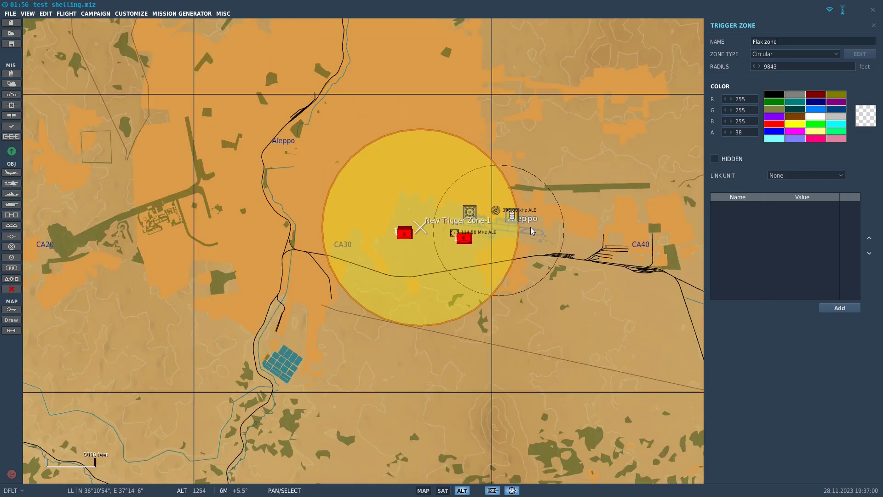
double_click(766, 67)
text(5000)
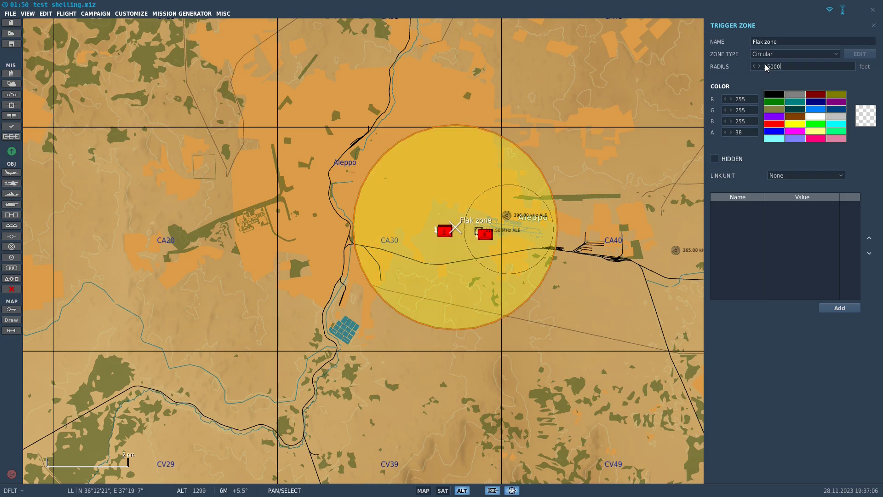
key(BackSpace)
text(5)
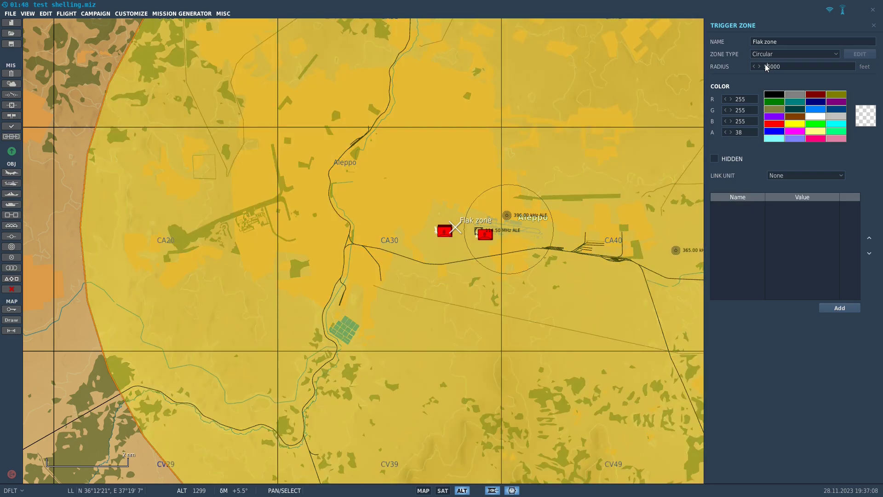
key(BackSpace)
text(4)
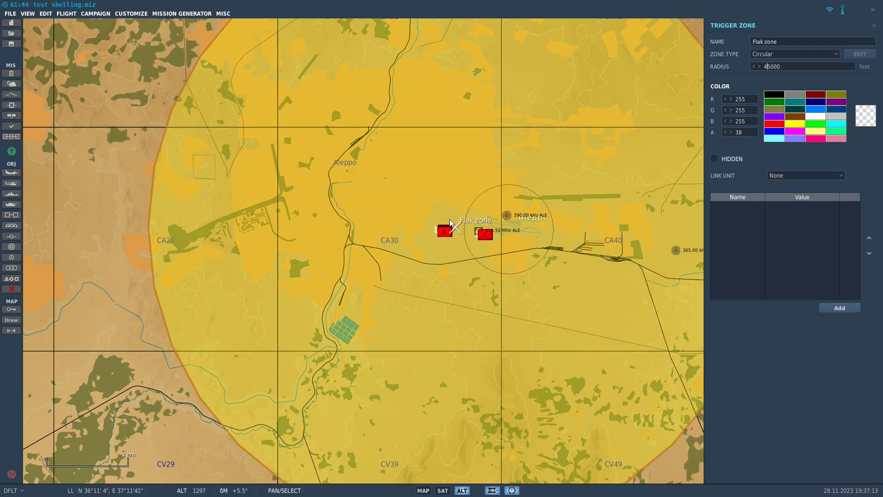
mouse_move(454, 226)
mouse_down()
mouse_move(418, 183)
mouse_move(421, 167)
mouse_move(414, 173)
mouse_up()
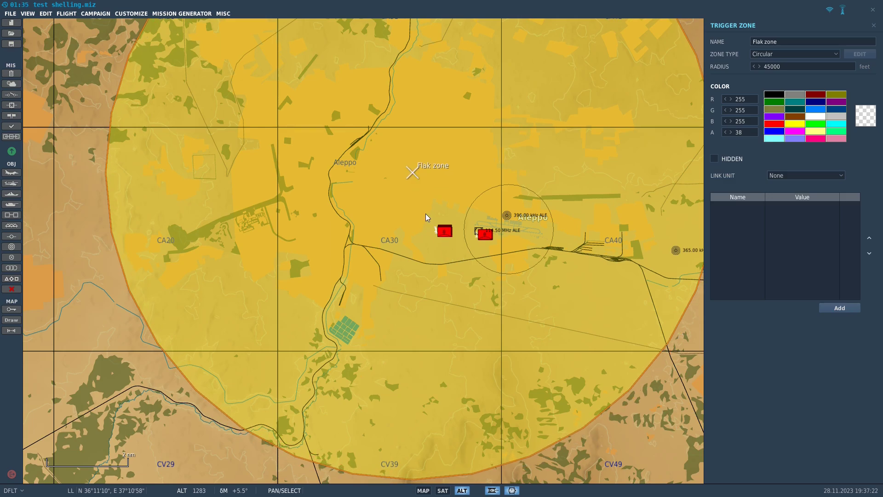
Create a mission trigger named "Flak trigger" and set its type to Switched Condition
click(14, 95)
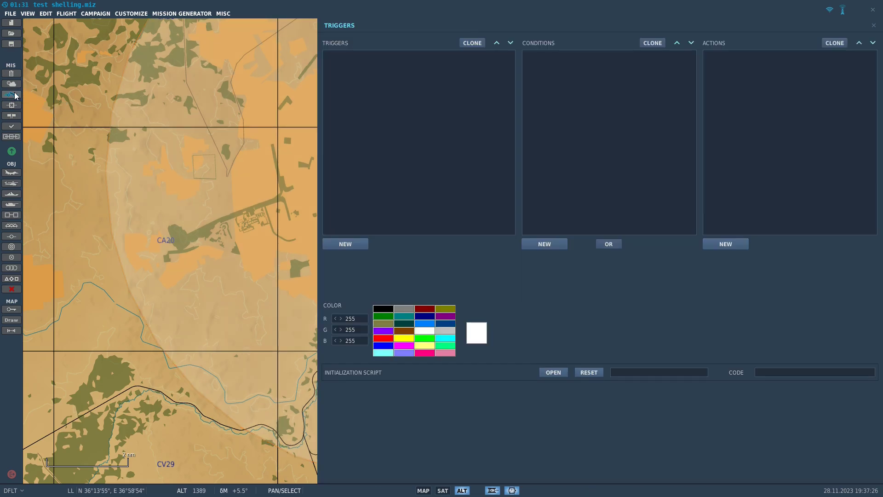
click(347, 246)
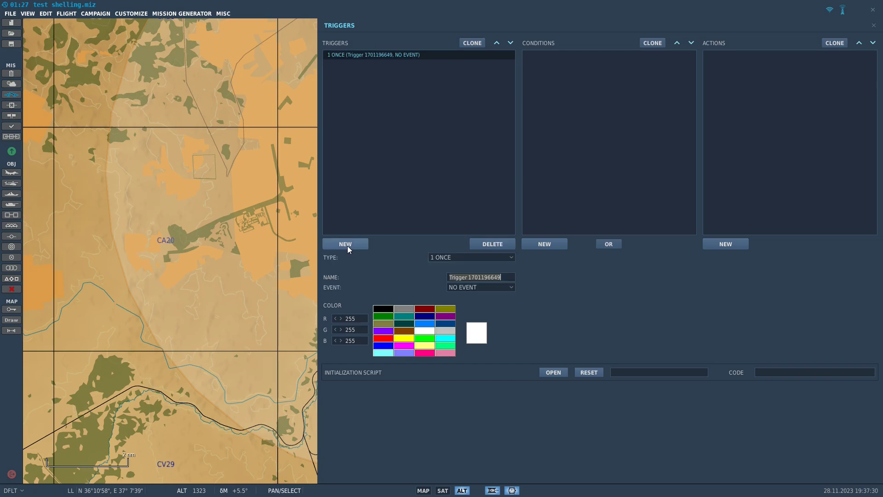
text(Fla)
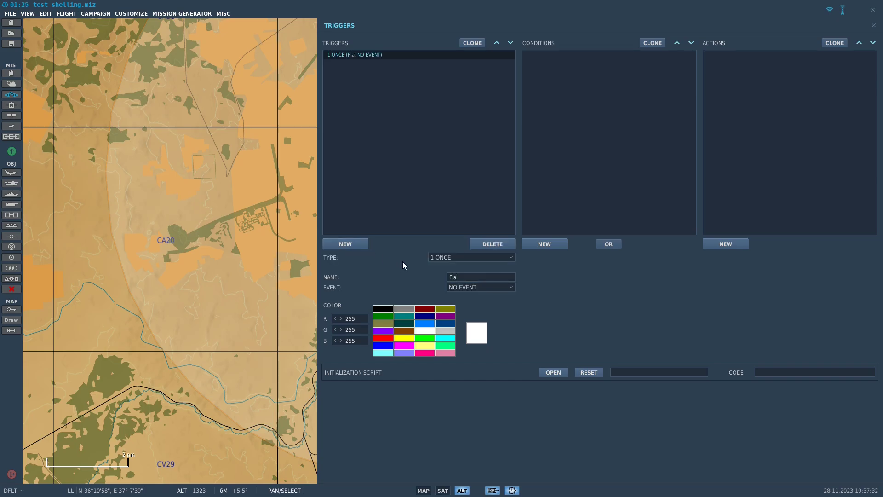
text(k trigger)
click(479, 259)
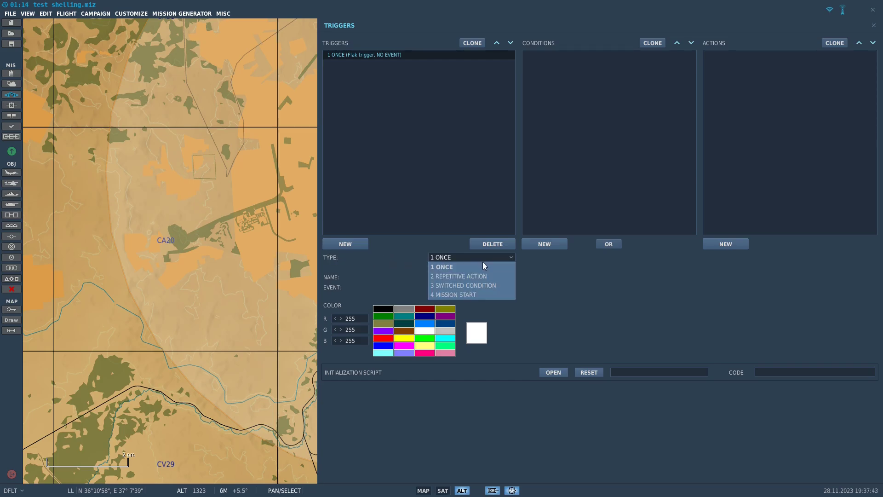
click(492, 286)
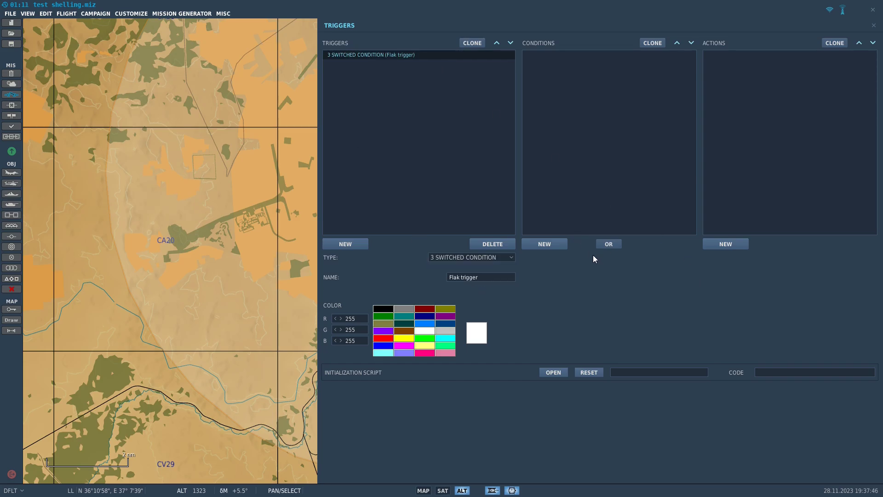
Add a Part of Coalition in Zone condition to the Flak trigger
click(562, 248)
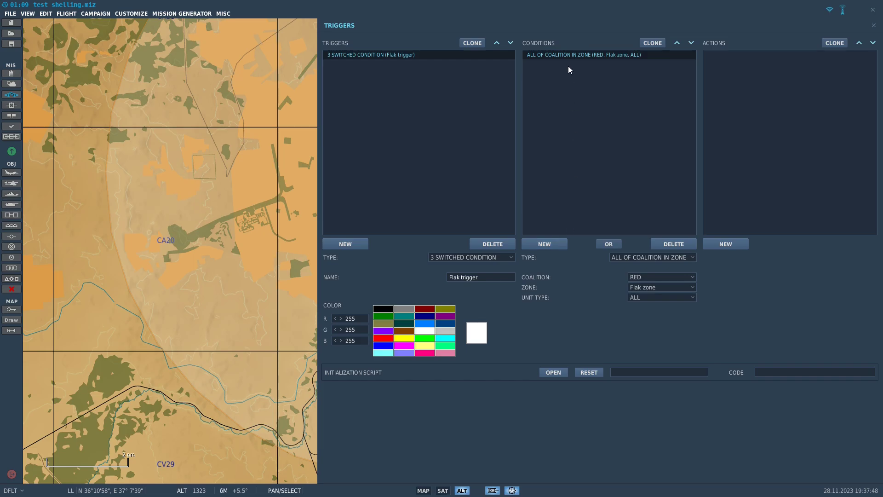
click(639, 258)
scroll(654, 312, down, 4)
scroll(669, 306, down, 8)
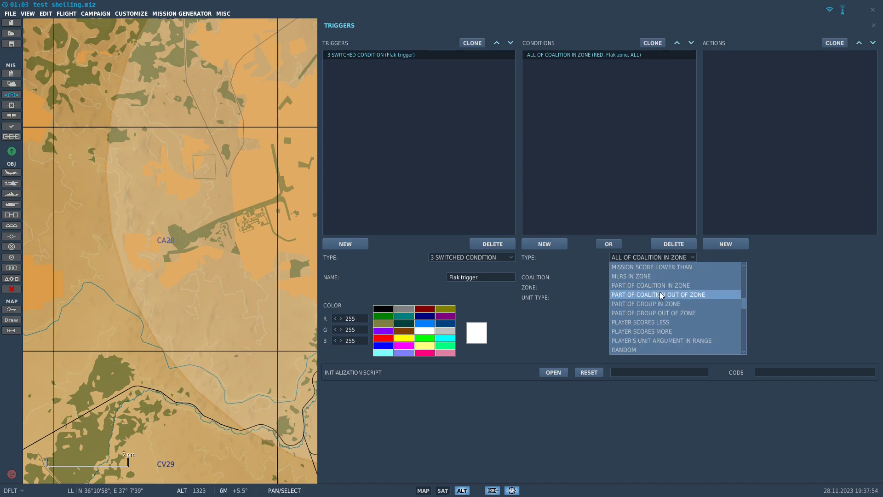
click(658, 286)
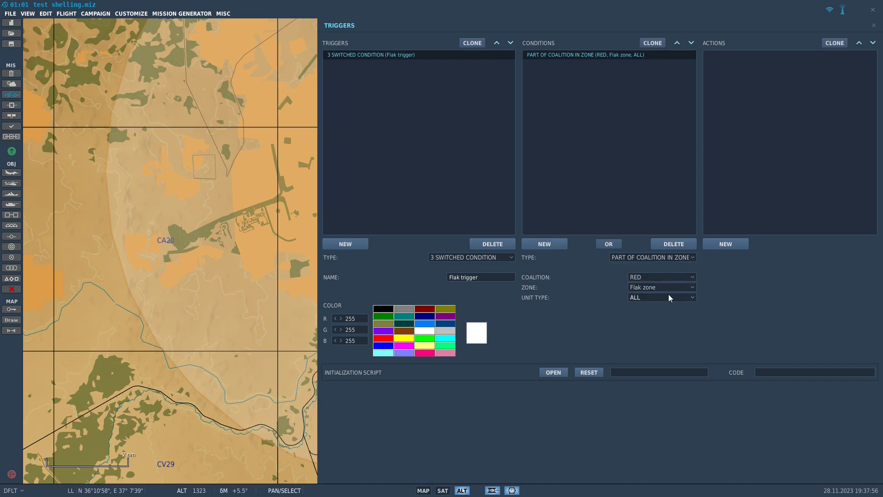
Set the zone condition's coalition to Blue and its unit type to Airplane
click(660, 277)
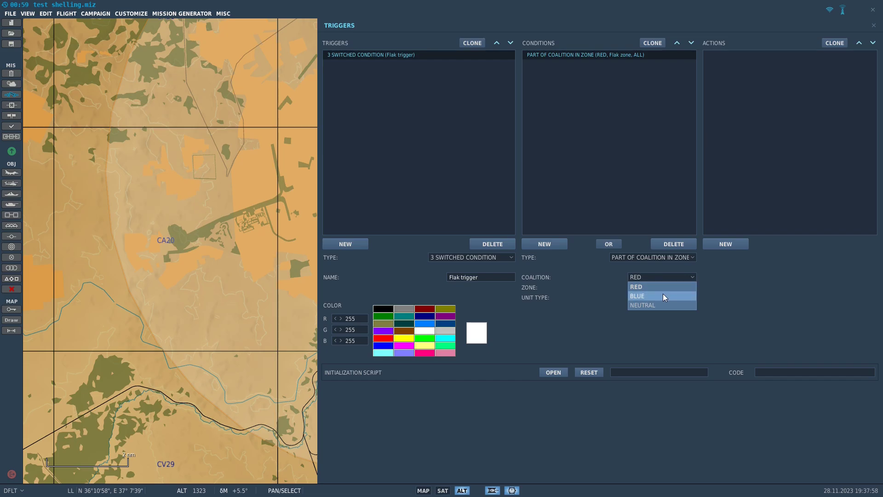
click(663, 295)
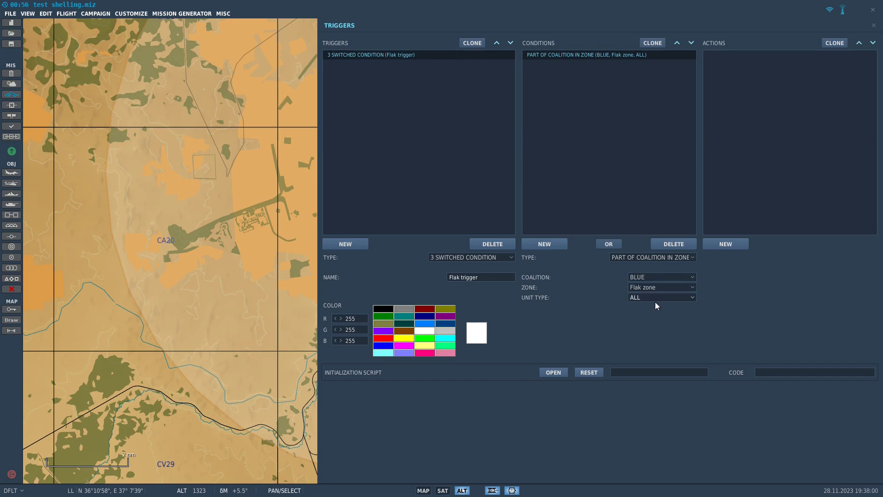
click(655, 298)
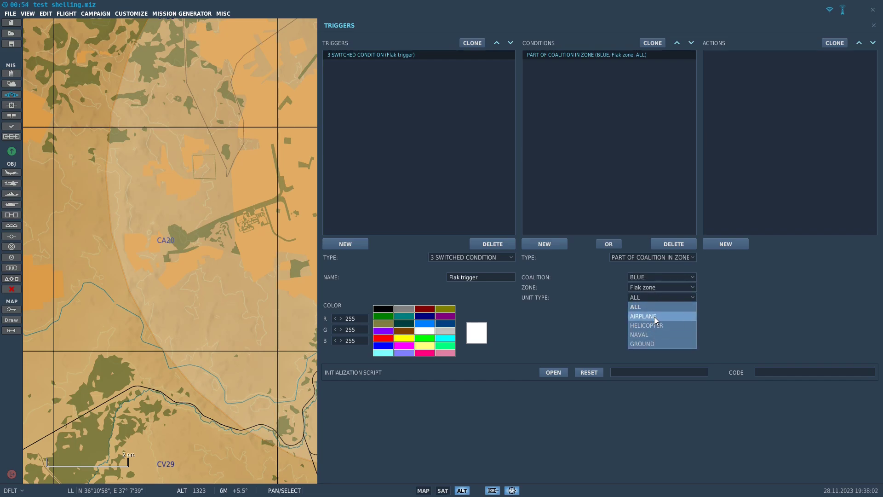
click(654, 317)
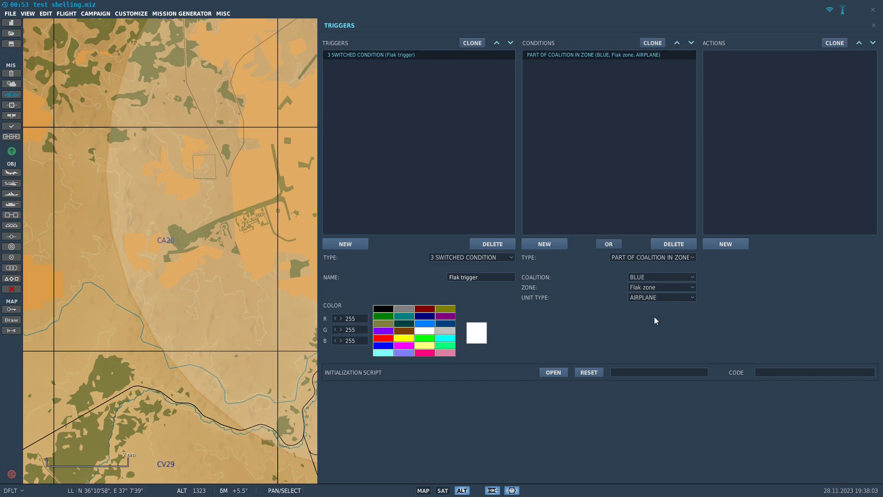
Add an AI Task Push action to the trigger that starts Battery 1's Fire at Point task
click(725, 246)
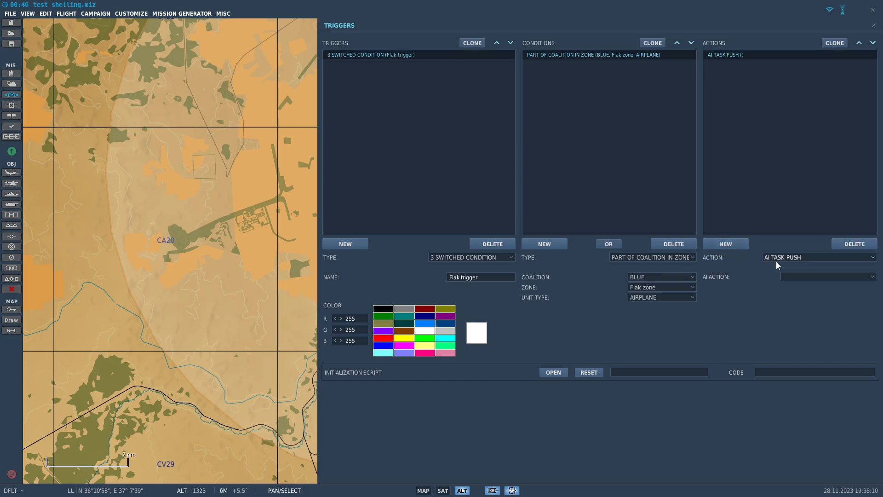
click(781, 258)
click(782, 267)
click(821, 276)
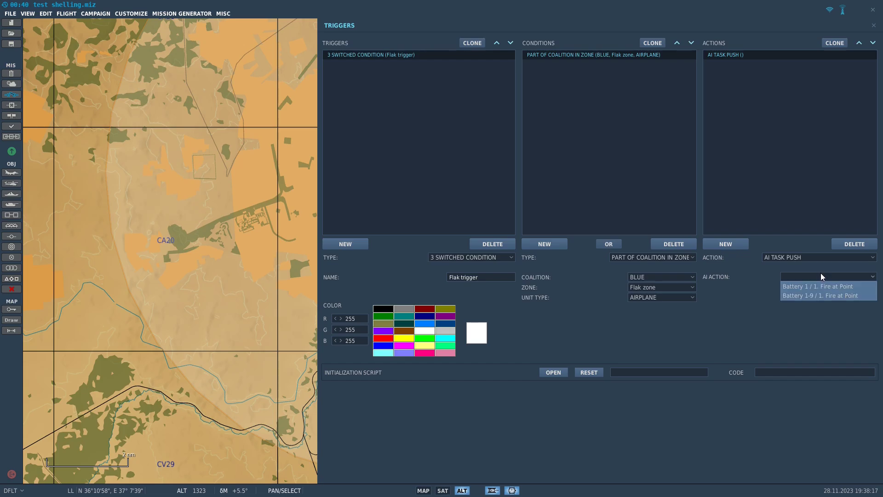
click(840, 287)
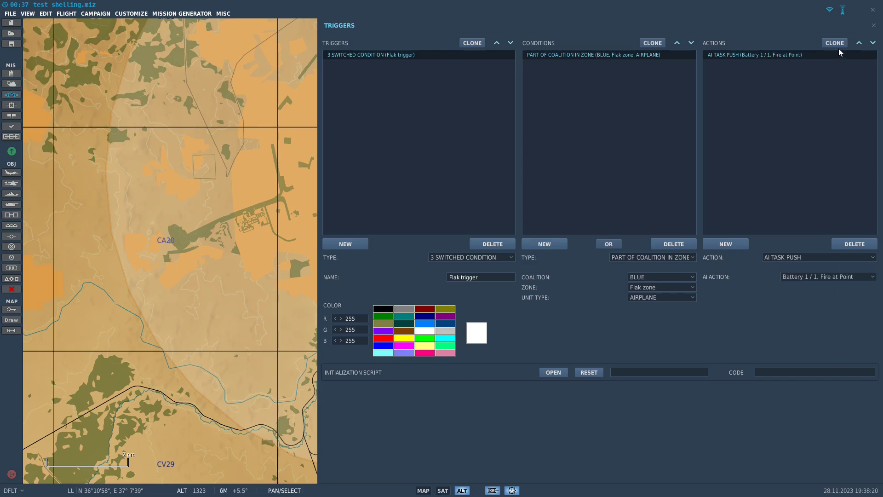
Clone the AI Task Push action and assign the copy to Battery 1-9's Fire at Point task
click(836, 45)
click(829, 277)
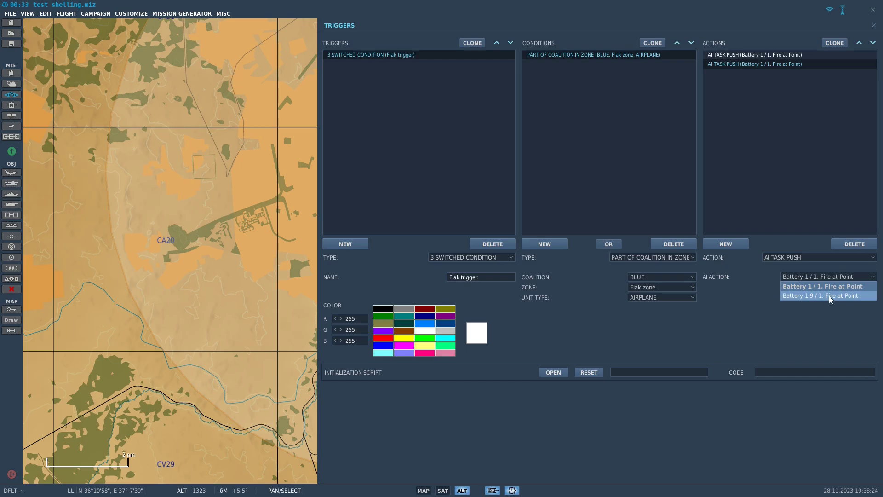
click(829, 295)
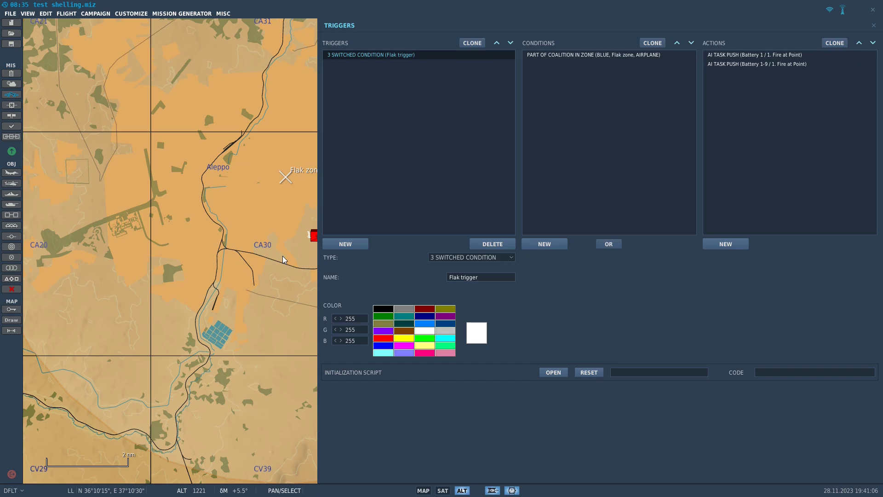
Close the trigger settings and enable the duration stop condition for Battery 1's Fire at Point task
drag(122, 301, 183, 327)
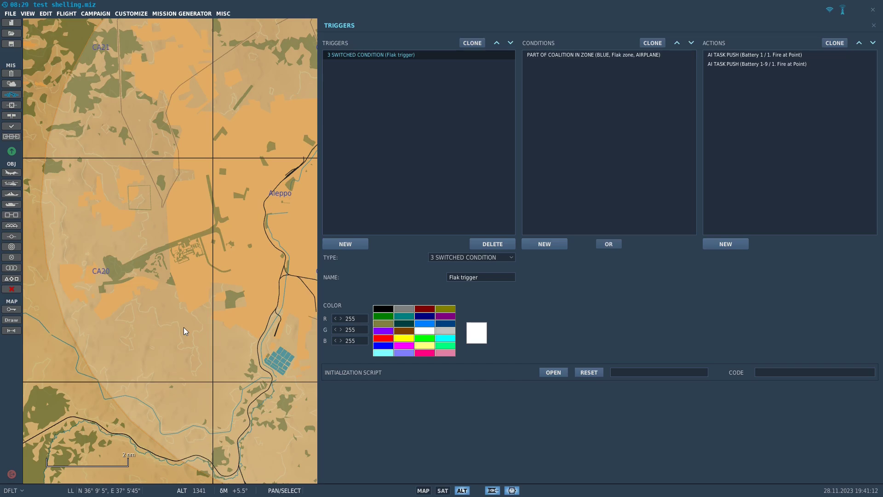
click(873, 26)
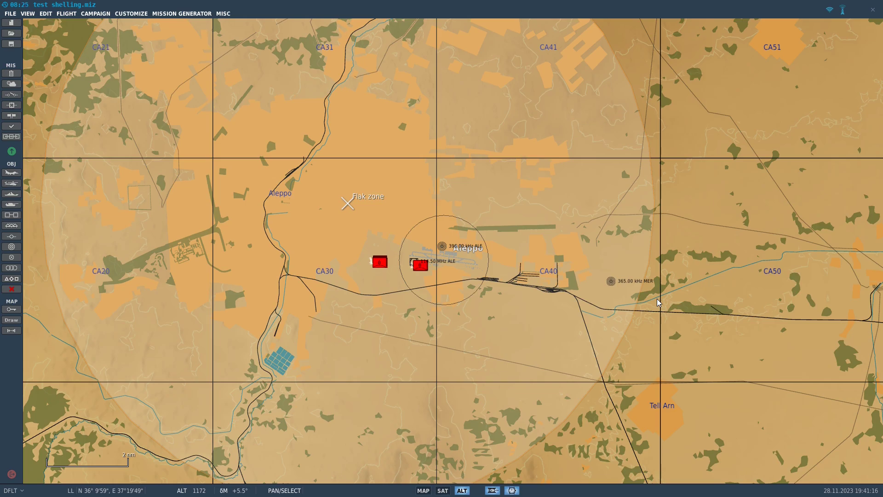
click(380, 265)
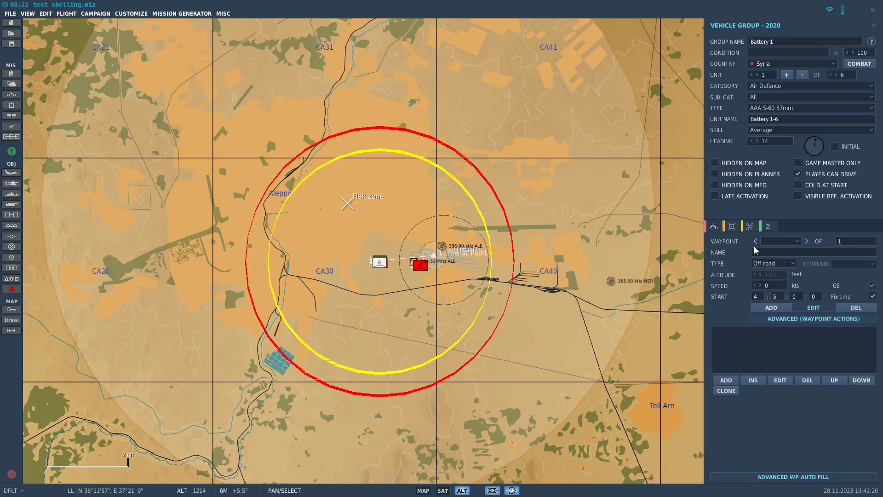
click(752, 229)
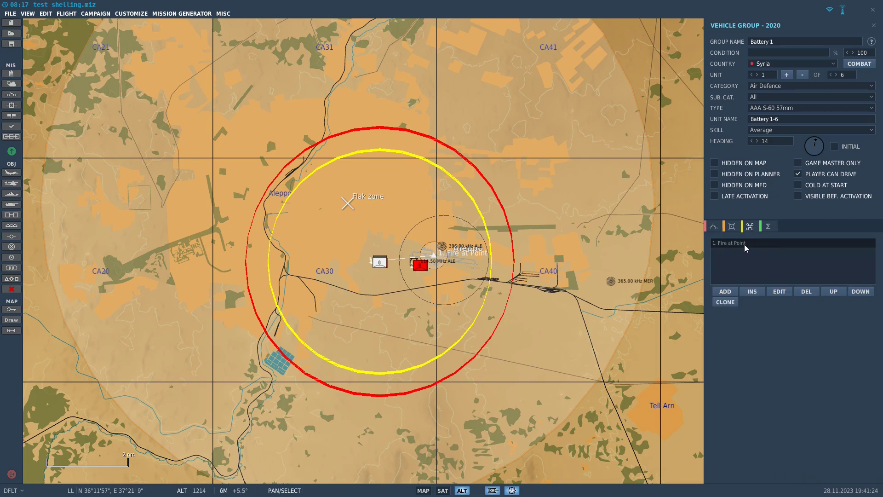
click(777, 292)
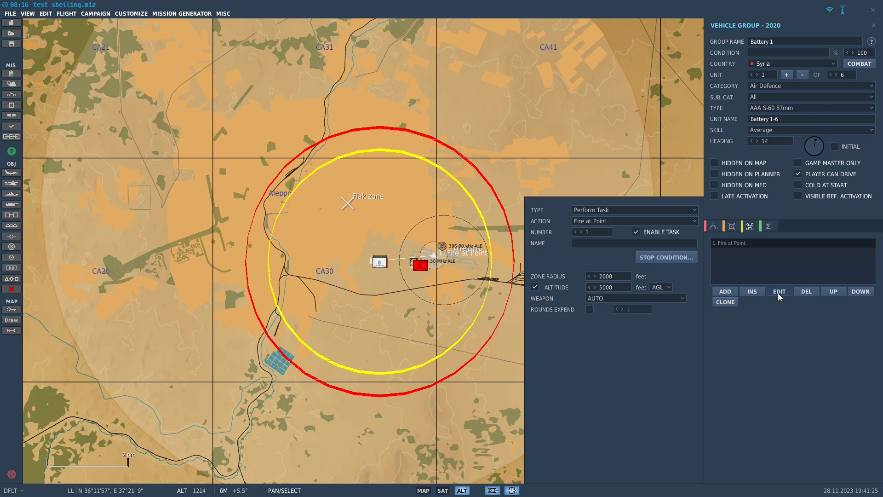
click(659, 258)
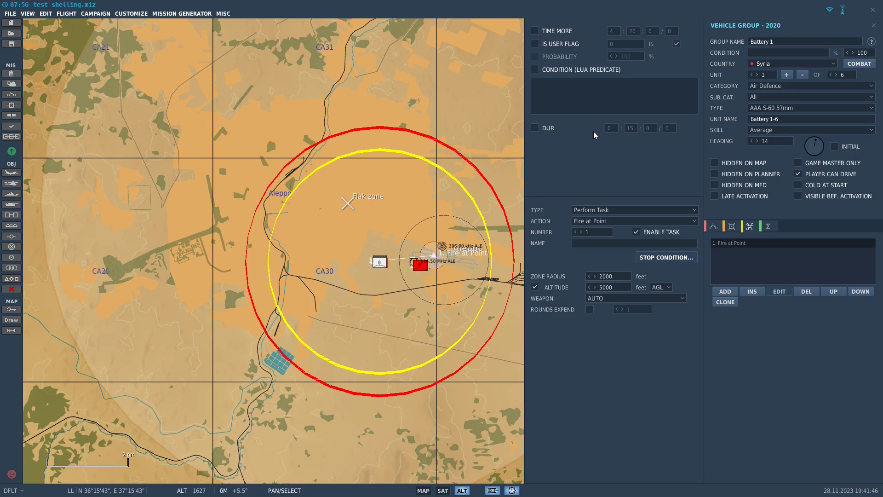
click(535, 129)
Enable the duration stop condition for Battery 1-9's Fire at Point task and set it to 2 minutes
click(422, 267)
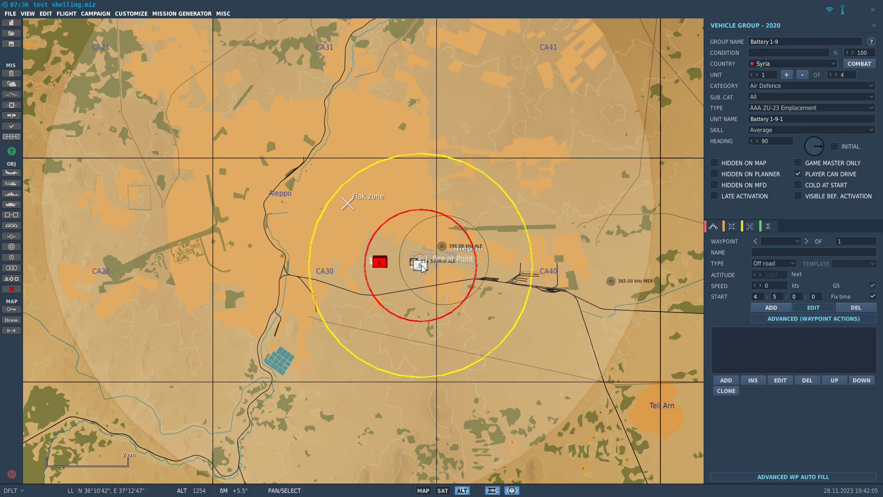
click(751, 229)
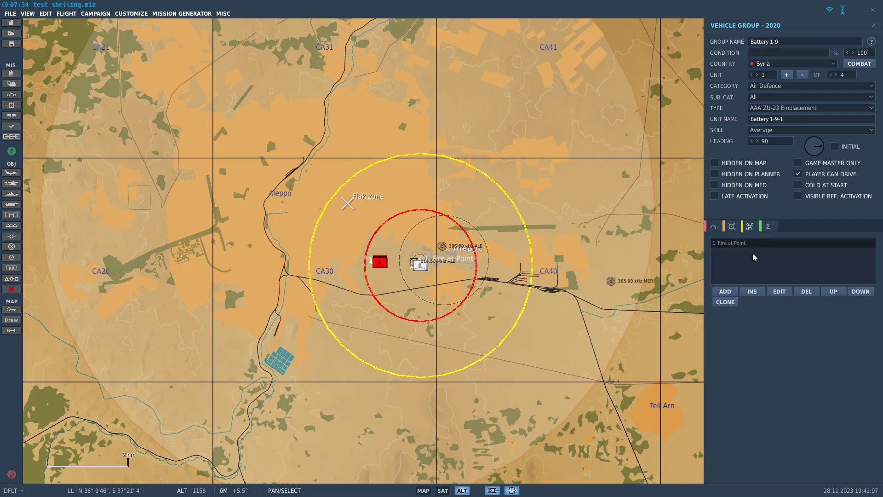
click(781, 291)
click(658, 259)
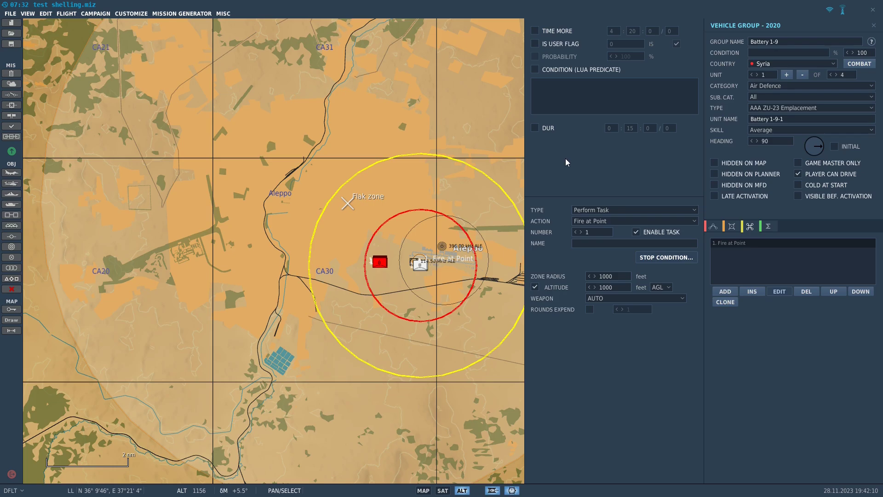
click(534, 128)
click(628, 129)
text(2)
Paste a copy of the ZU-23 group Battery 1-9 south-west of Aleppo, at the south-west corner of the industrial block
scroll(413, 205, up, 2)
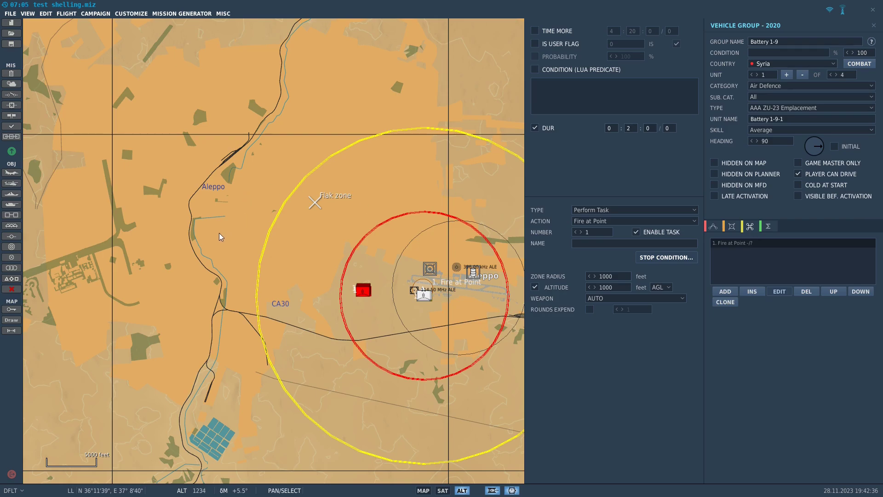
right_drag(179, 314, 175, 295)
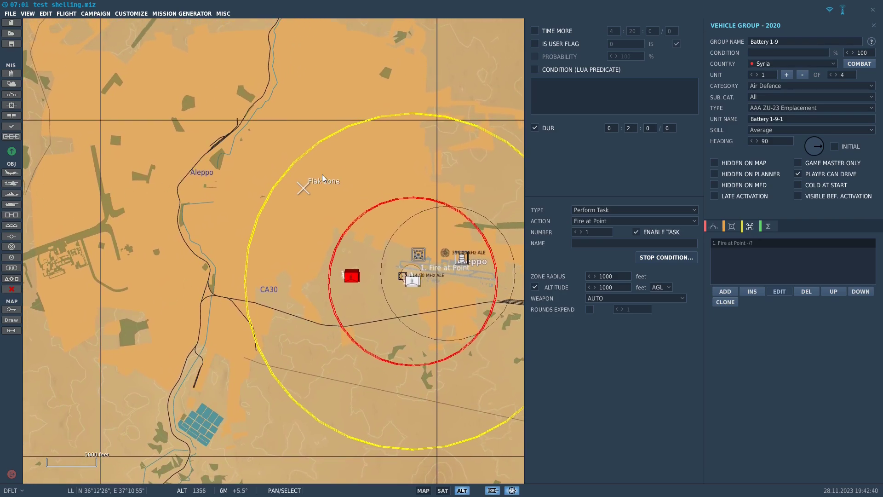
right_drag(108, 119, 173, 119)
right_drag(333, 244, 277, 251)
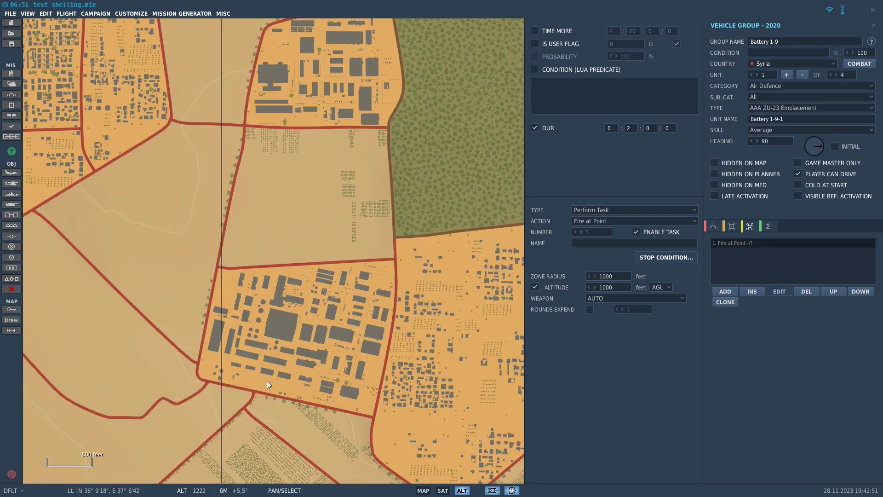
right_drag(267, 381, 287, 364)
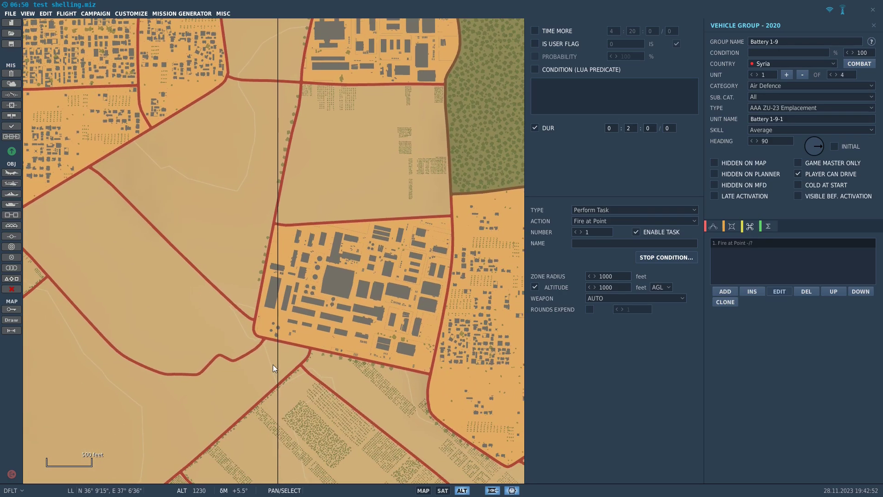
click(273, 366)
Move the copied ZU-23 group's fire point from the Aleppo airport area to just north-east of the group, over the industrial block
scroll(276, 364, down, 4)
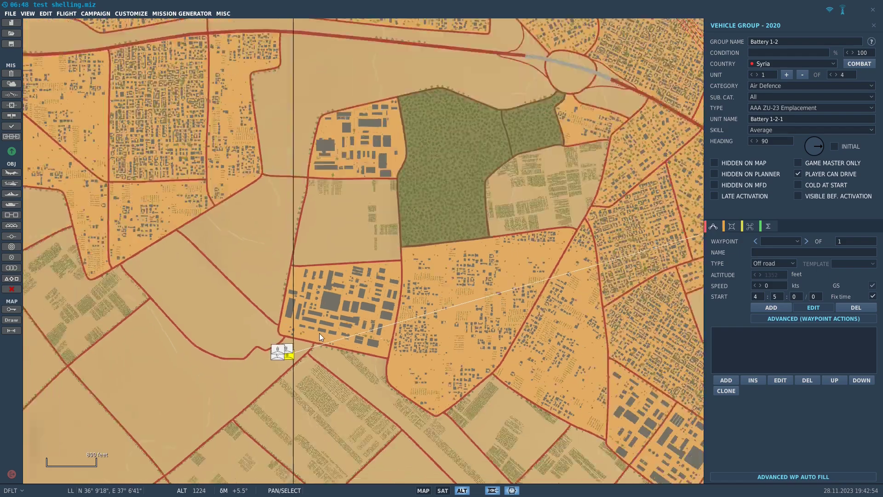
scroll(341, 331, down, 6)
right_drag(687, 252, 619, 261)
scroll(619, 261, up, 4)
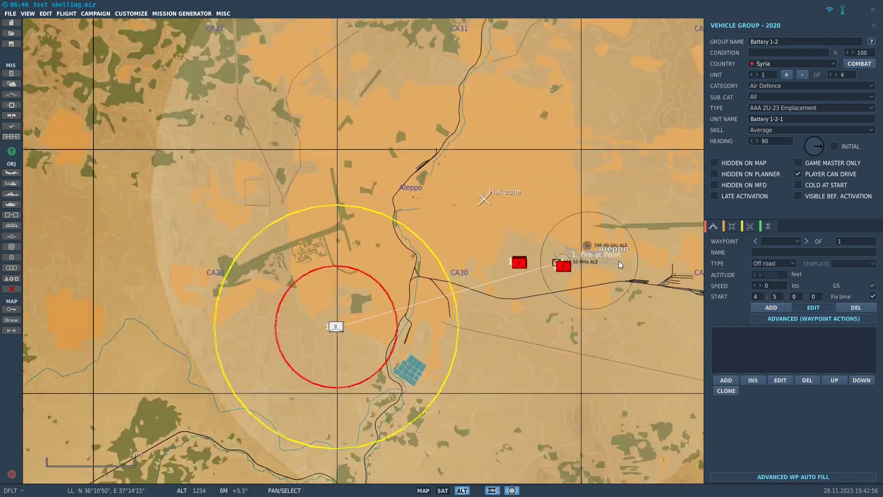
scroll(538, 266, up, 2)
drag(514, 258, 471, 271)
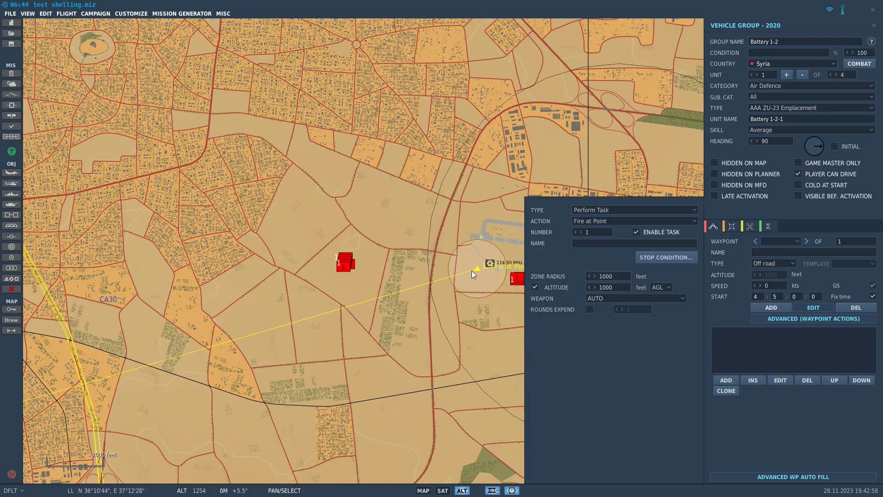
right_drag(337, 321, 559, 230)
click(175, 353)
right_drag(96, 369, 430, 286)
click(324, 311)
drag(304, 314, 214, 309)
click(211, 277)
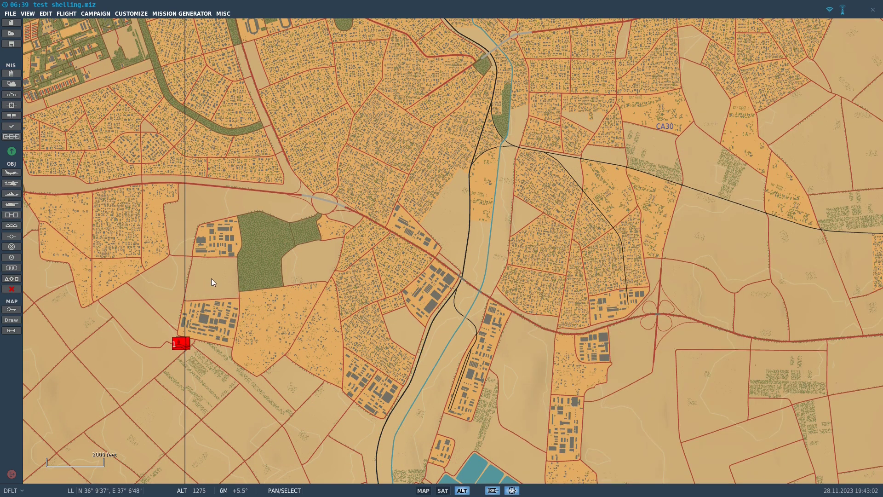
click(180, 344)
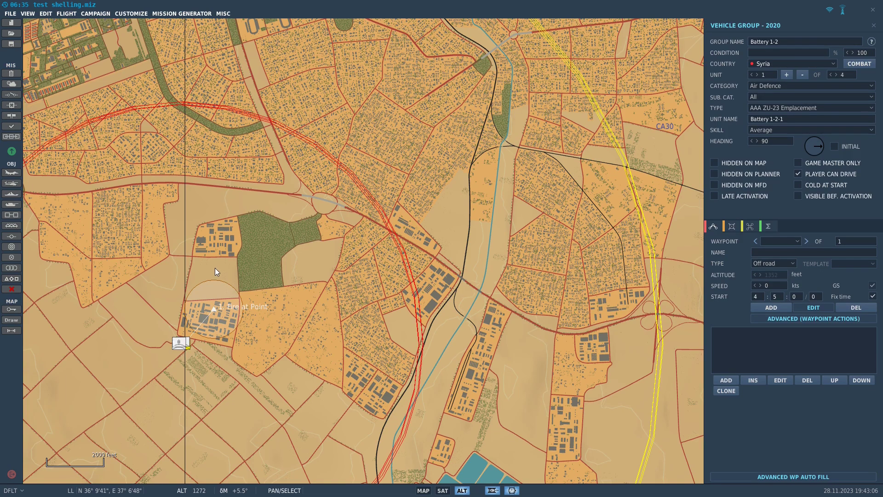
Paste another ZU-23 group copy north of the small industrial block beside the woodland and move its fire point onto that block
key(ctrl+v)
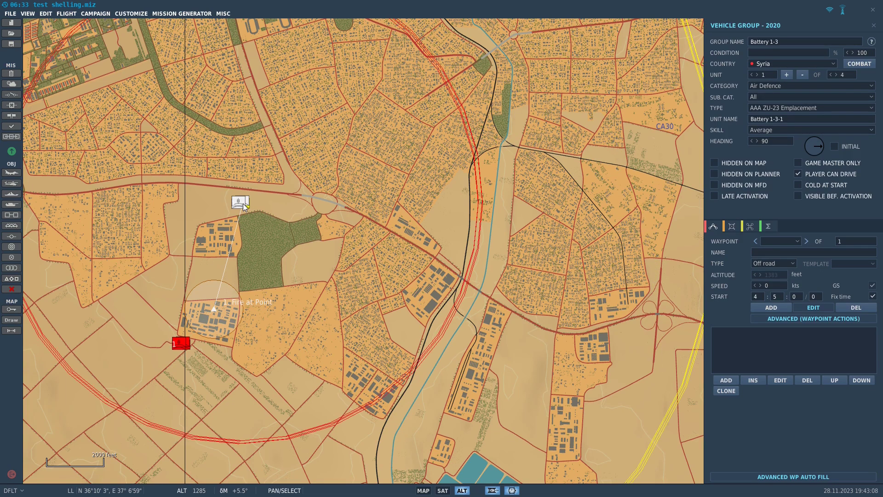
click(213, 317)
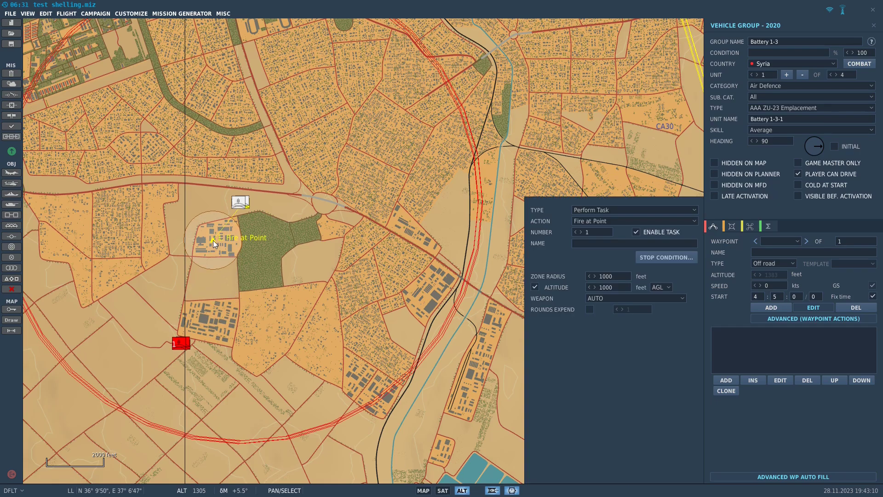
Paste a ZU-23 group copy in the fenced compound west of Aleppo and move its fire point north-west to the city's western districts
drag(299, 236, 354, 291)
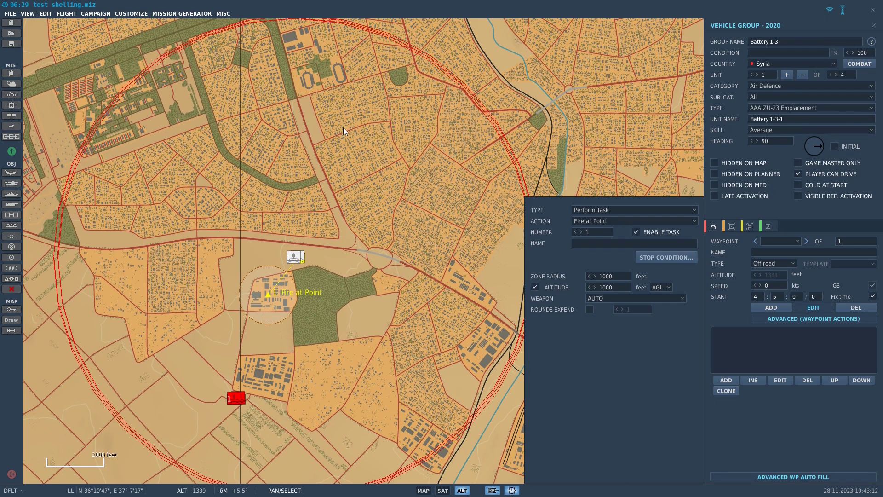
drag(343, 128, 350, 150)
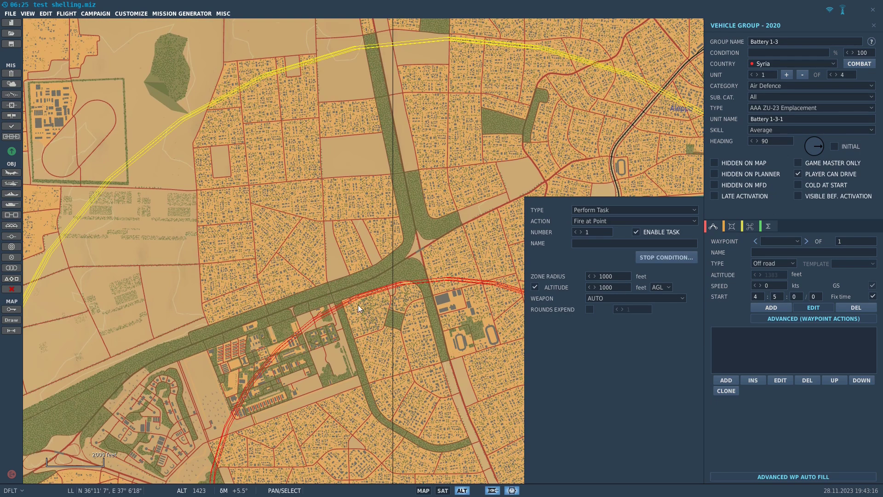
right_drag(351, 237, 447, 349)
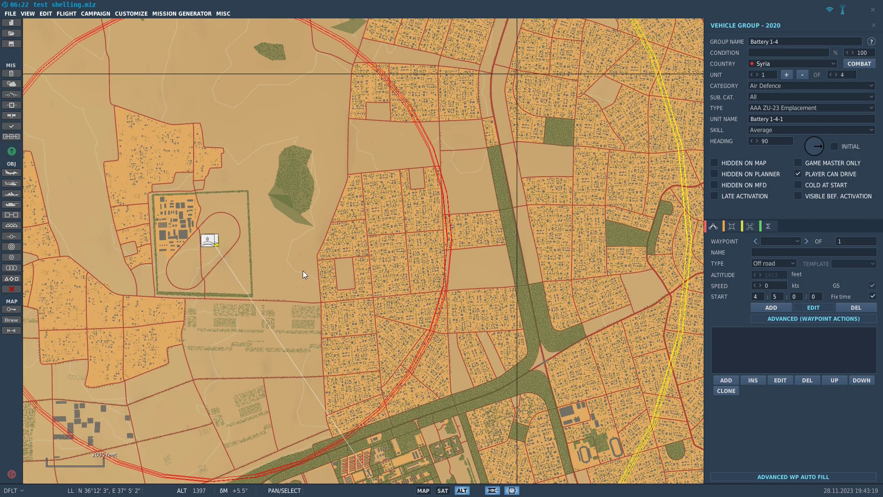
drag(336, 319, 333, 222)
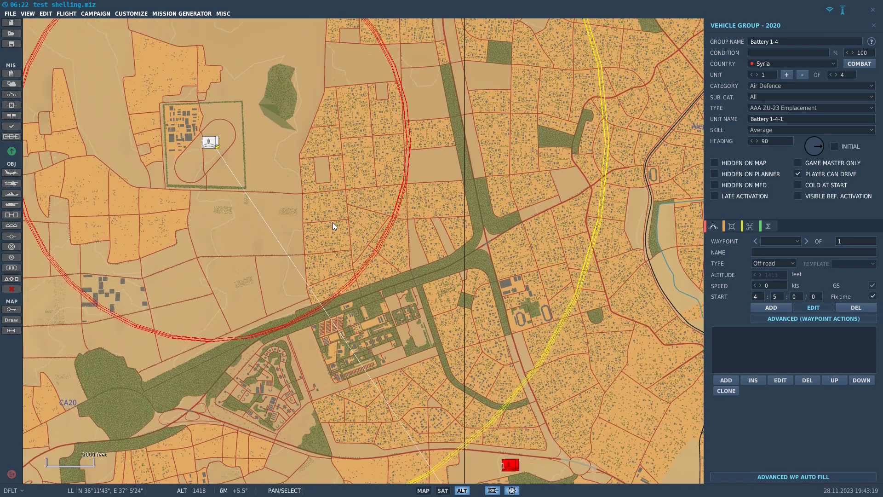
scroll(332, 222, down, 1)
drag(482, 402, 490, 326)
click(470, 418)
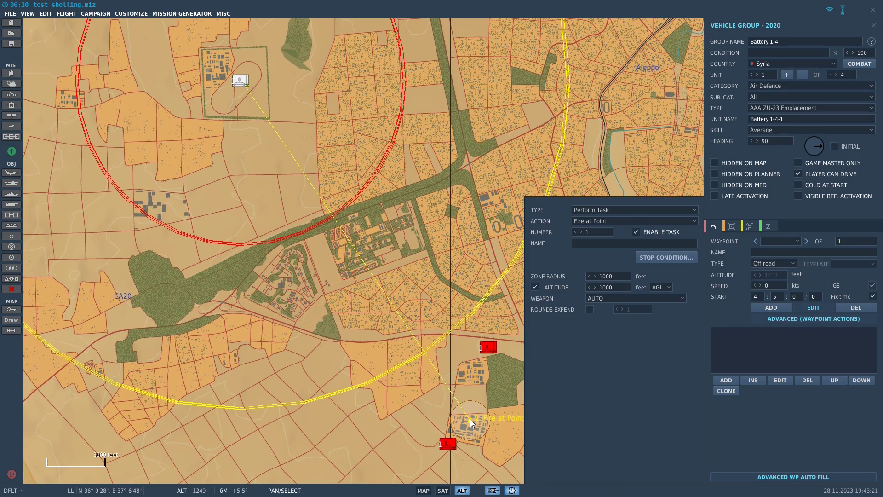
mouse_move(470, 419)
mouse_down()
mouse_move(437, 89)
mouse_move(390, 43)
mouse_up()
Paste a copy of the S-60 group Battery 1 north of Aleppo airport and move its fire point from the airport to beside the copy
mouse_move(462, 69)
right_down()
mouse_move(390, 154)
mouse_move(333, 258)
mouse_move(298, 186)
right_up()
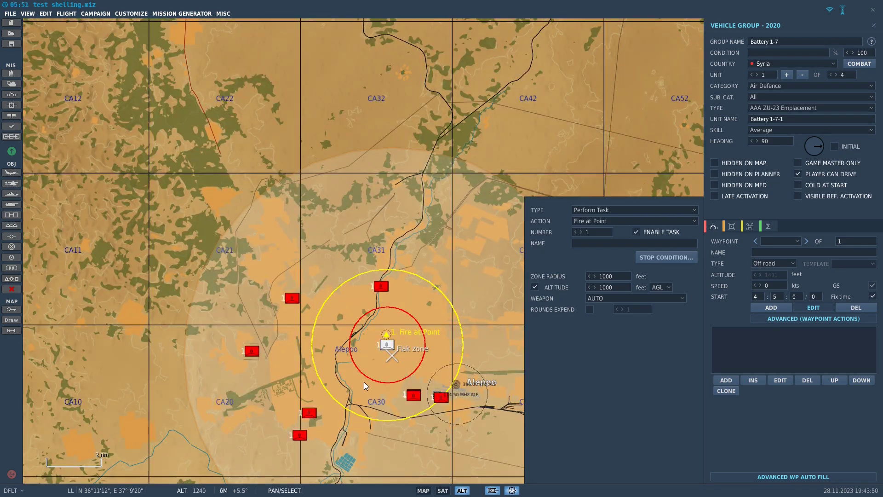
right_drag(364, 381, 300, 283)
scroll(389, 333, up, 1)
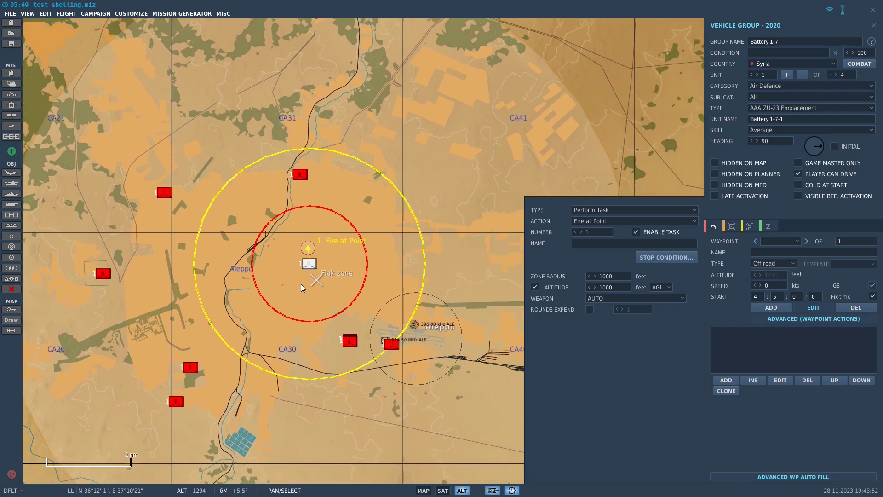
scroll(281, 351, up, 2)
click(269, 345)
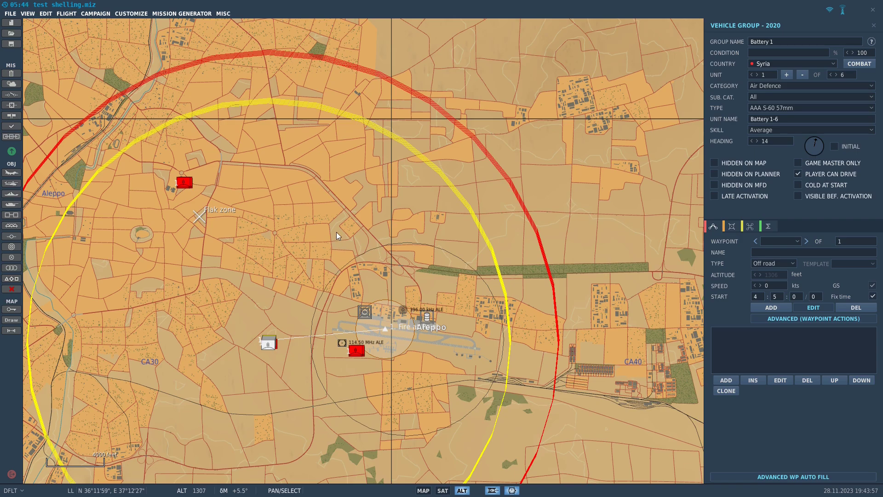
right_drag(336, 226, 324, 278)
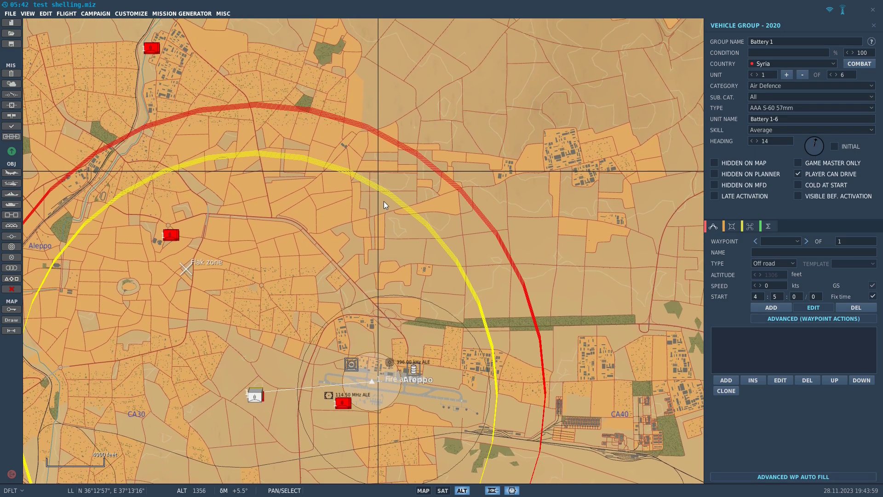
key(ctrl+v)
drag(374, 384, 377, 206)
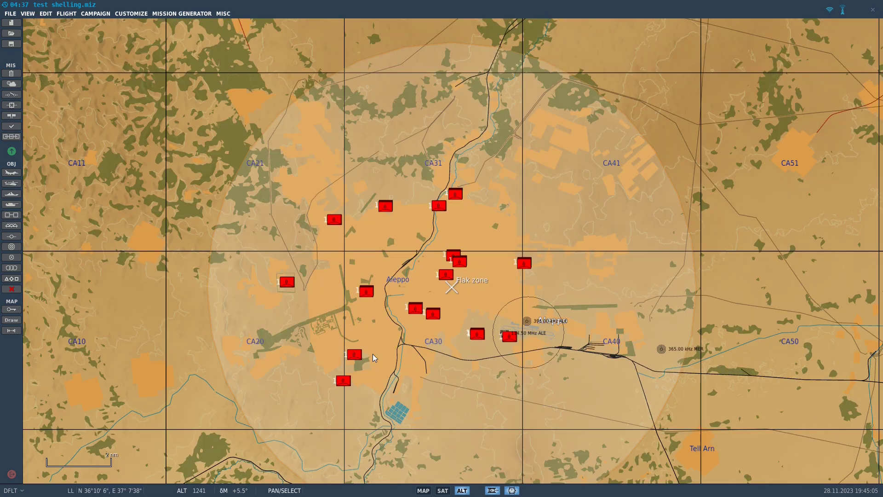
Open the Flak trigger and add AI TASK PUSH actions for the Fire at Point tasks of Battery 1-10 and Battery 1-11
scroll(400, 296, up, 2)
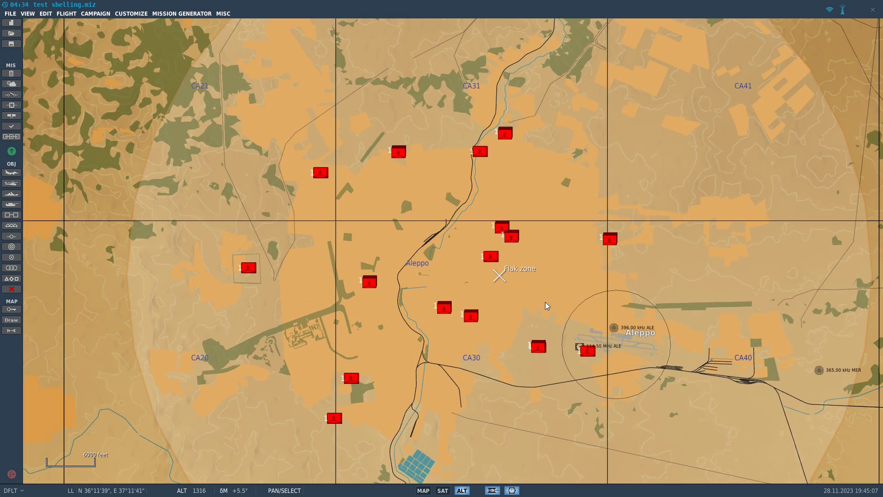
right_drag(545, 302, 490, 283)
right_drag(512, 251, 539, 242)
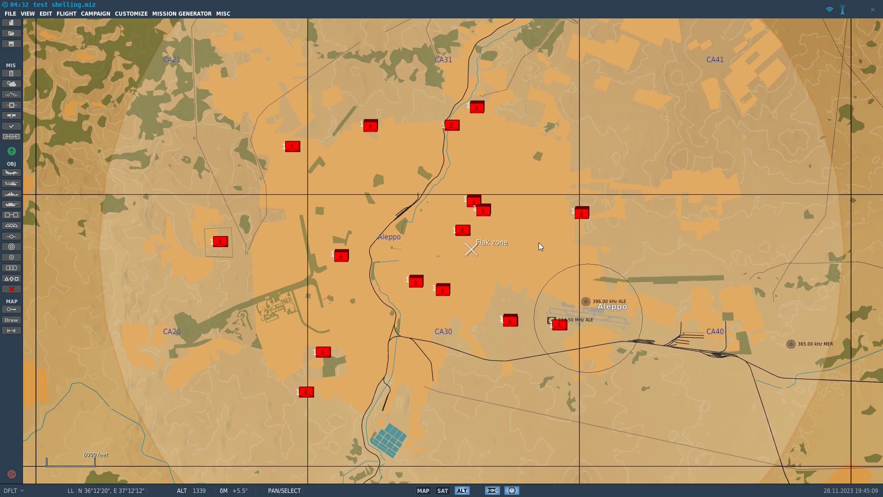
click(12, 95)
click(397, 54)
click(723, 64)
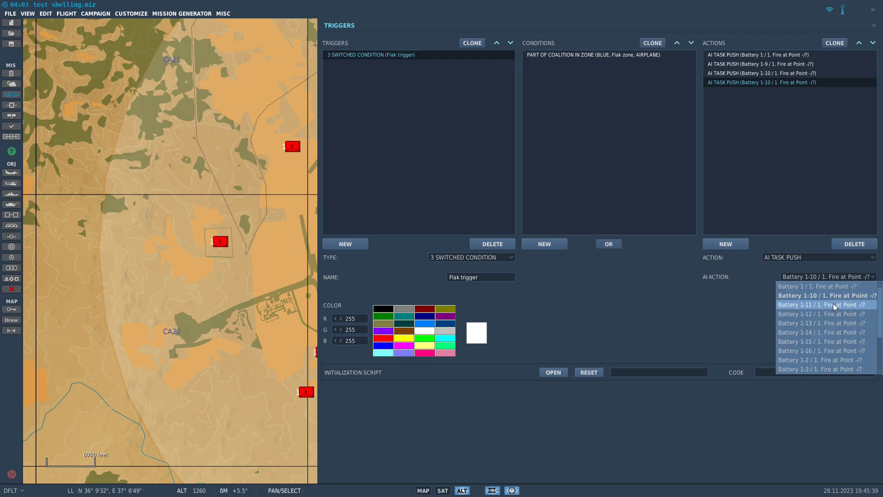
click(832, 303)
Clone the AI TASK PUSH action for the Fire at Point tasks of Battery 1-12, Battery 1-13 and Battery 1-14
click(837, 44)
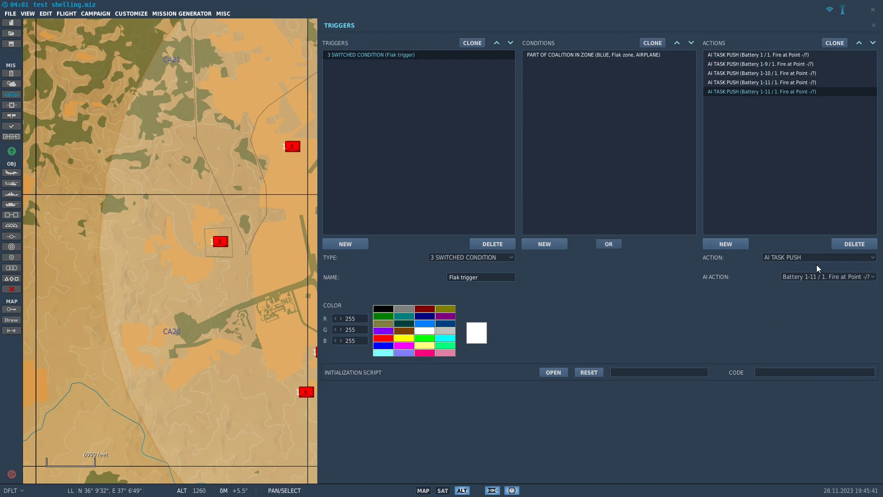
click(815, 276)
click(821, 311)
click(835, 43)
click(829, 275)
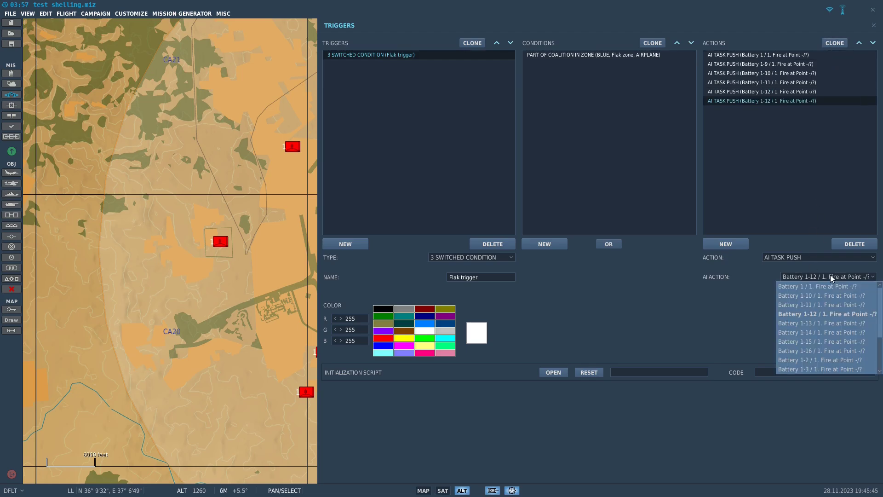
click(831, 323)
click(833, 43)
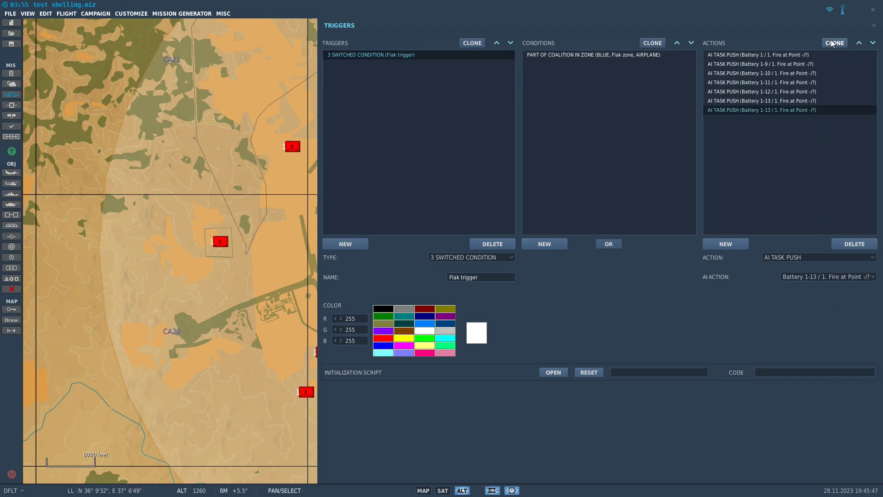
click(819, 276)
click(826, 333)
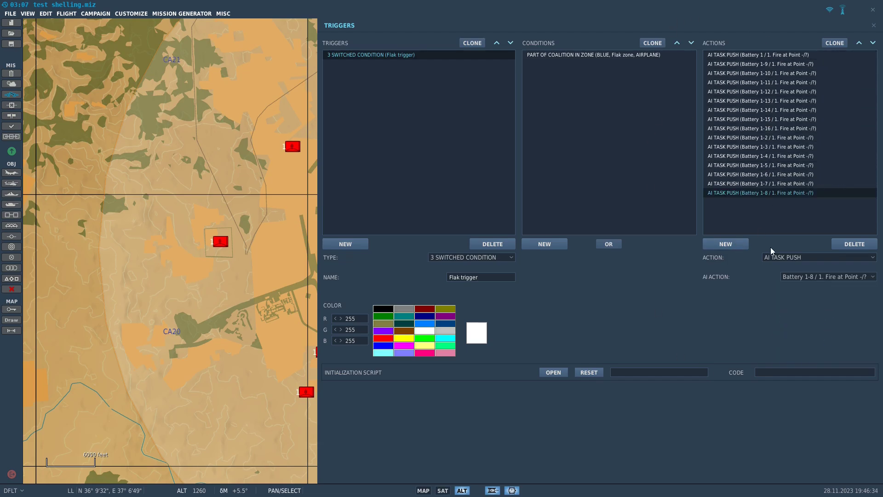
Add a MESSAGE TO ALL action with the text "flak test" to the Flak trigger and close the trigger settings
click(714, 245)
click(817, 259)
scroll(810, 296, down, 15)
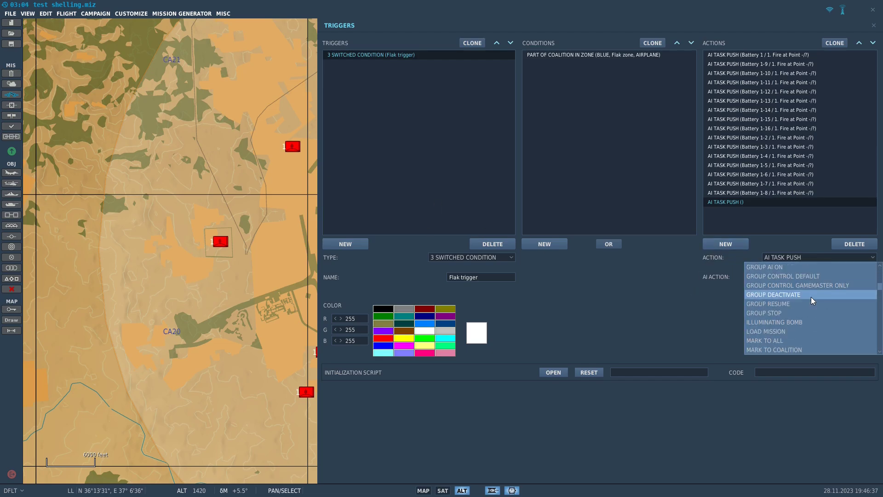
scroll(826, 279, up, 10)
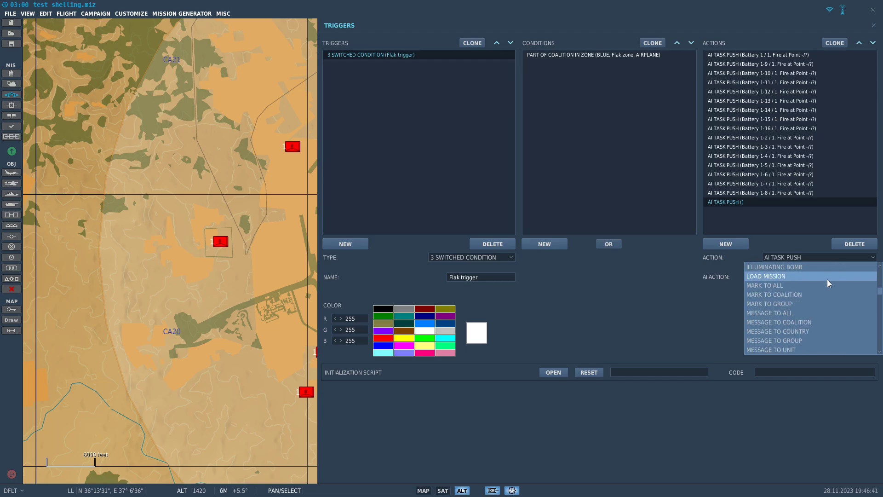
click(814, 315)
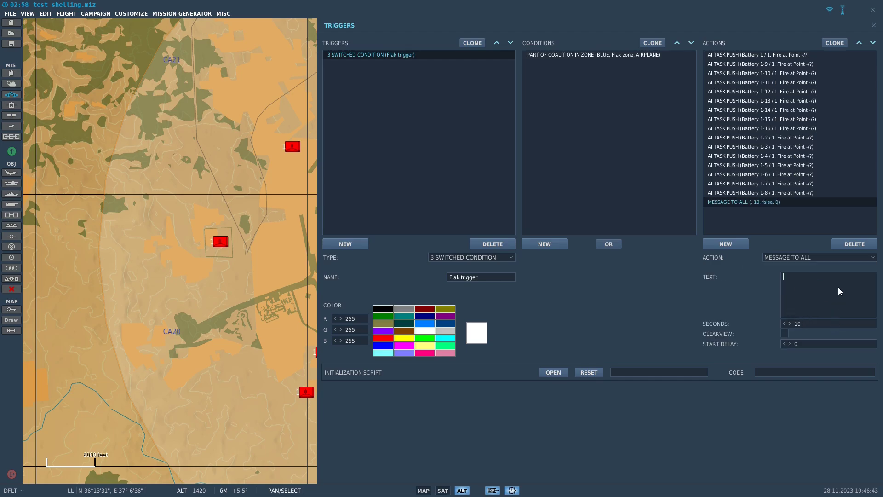
text(flak test)
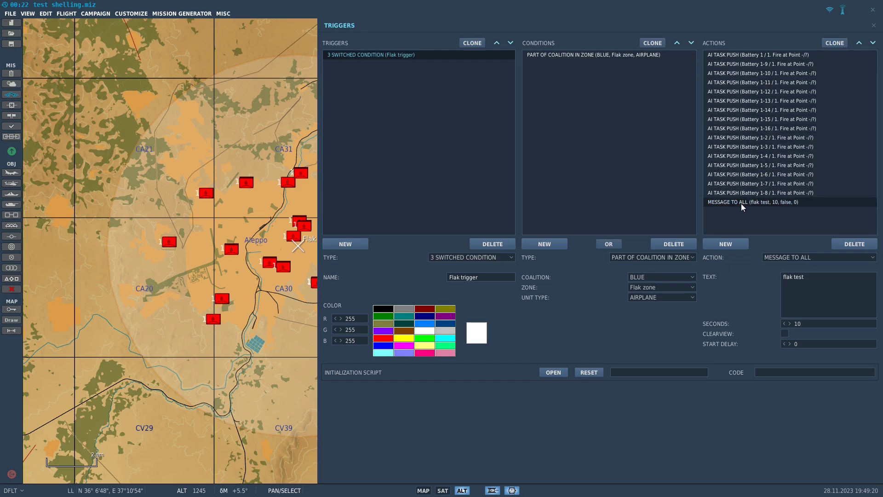
drag(262, 302, 249, 287)
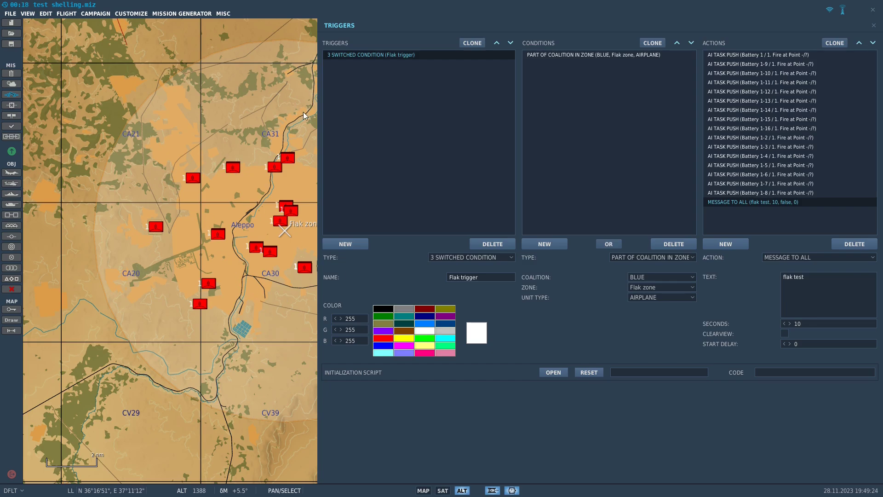
drag(283, 306, 228, 285)
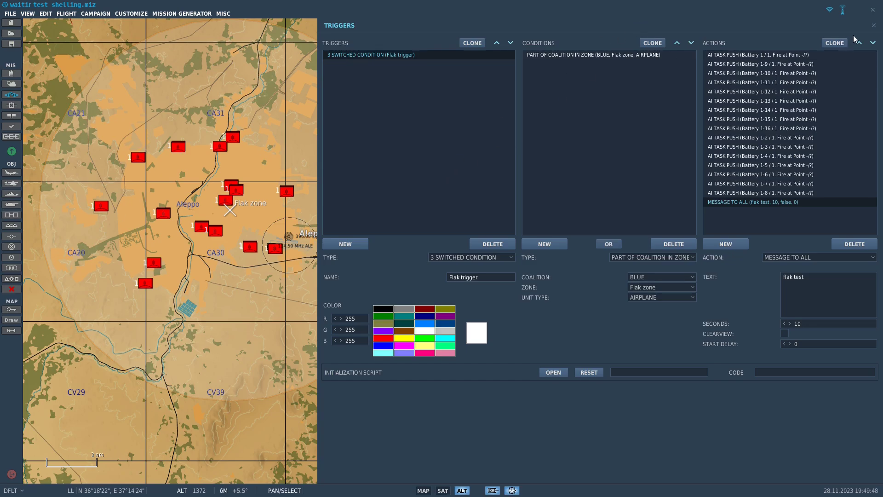
click(873, 25)
Set up a new airplane group for USA with type F-16CM bl.50 and skill Client
drag(414, 276, 608, 48)
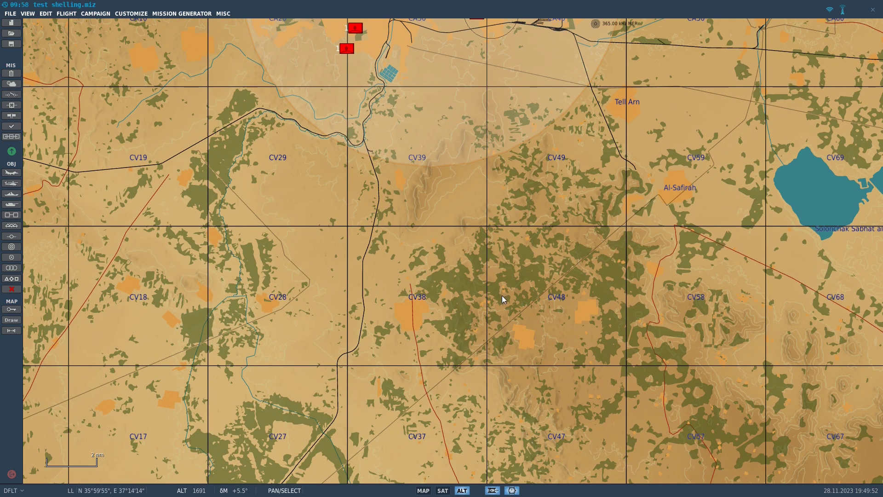
key(a)
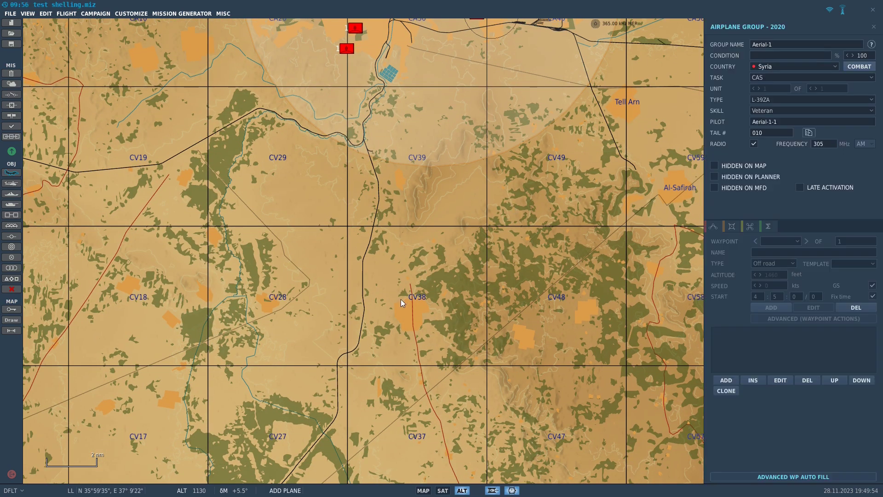
click(794, 101)
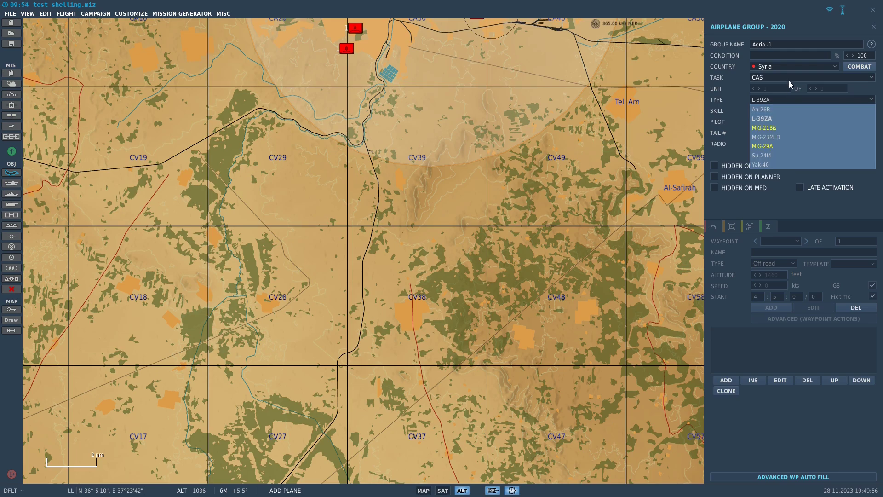
click(787, 67)
click(781, 76)
click(782, 99)
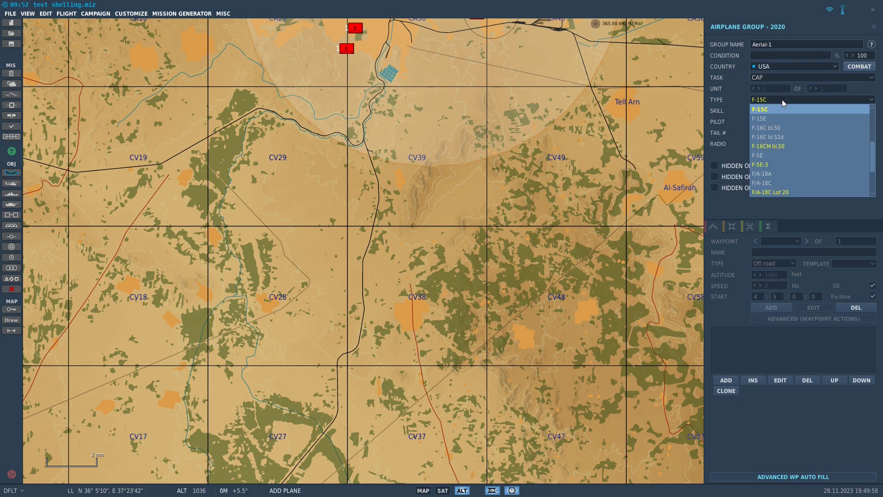
click(793, 145)
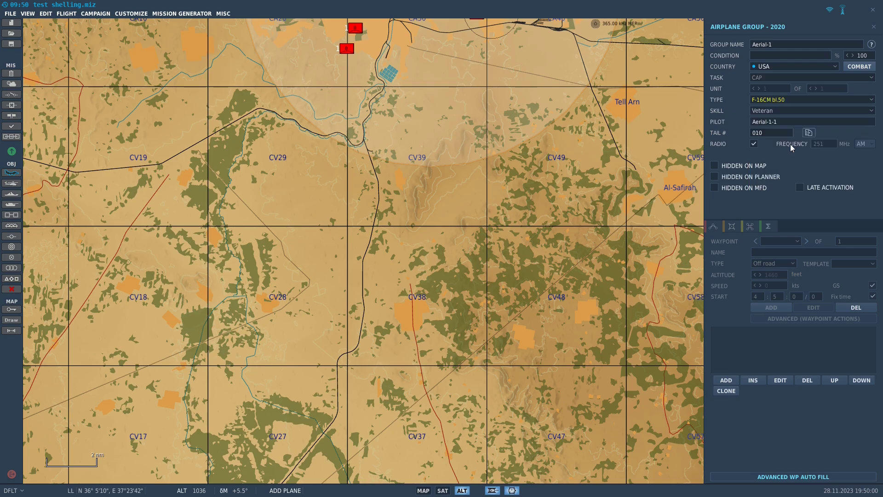
click(780, 110)
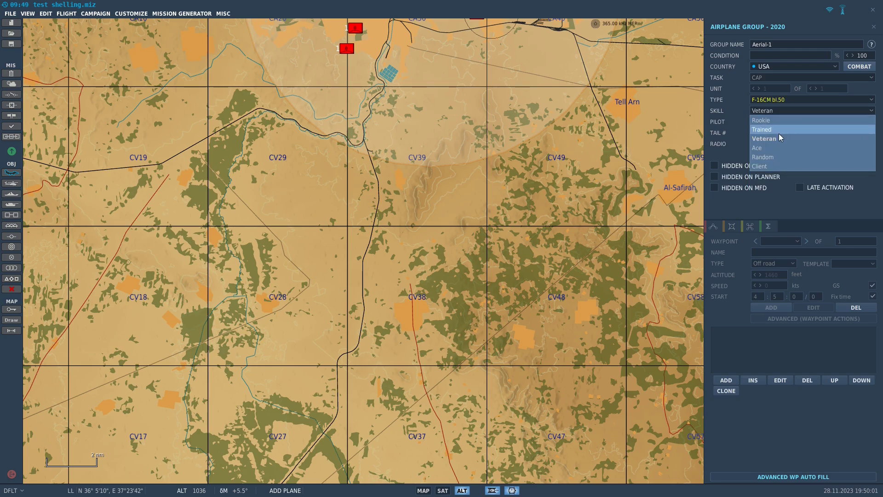
click(779, 164)
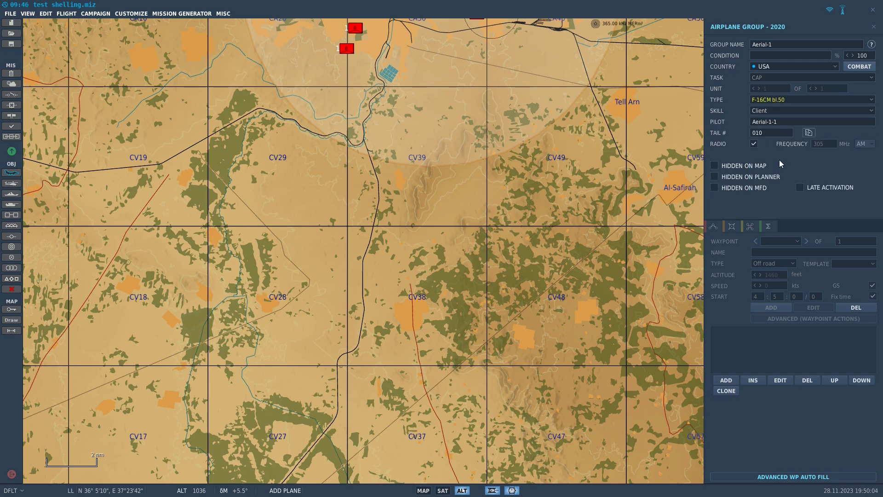
Place the F-16 south of Aleppo in the northern part of grid CV38 and add a waypoint due north in CV39
click(399, 247)
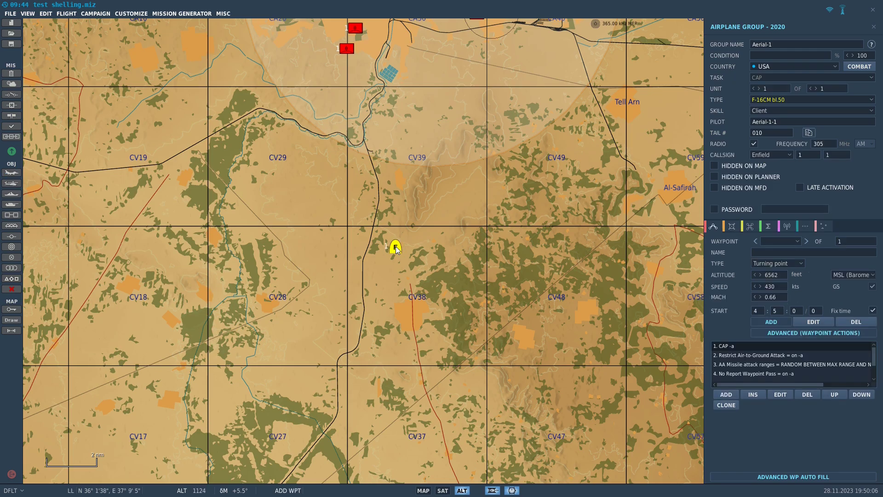
click(399, 135)
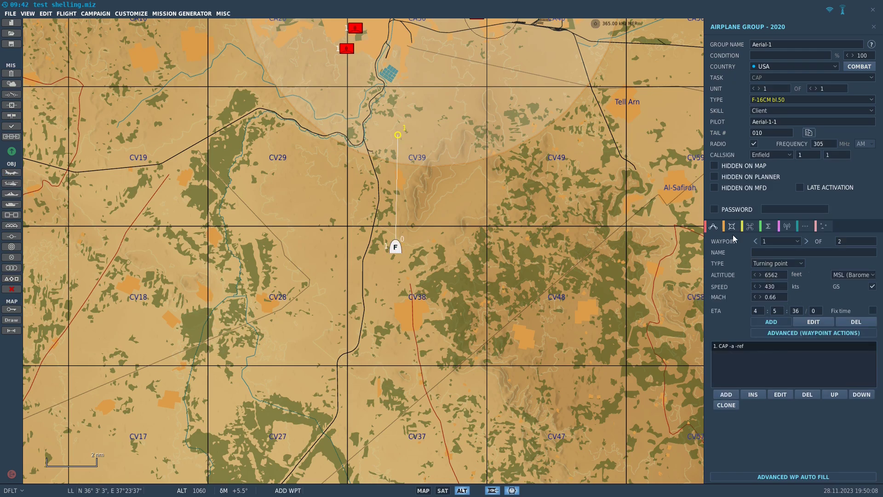
Set the altitude of the F-16's starting waypoint 0 to 15000 feet
click(755, 242)
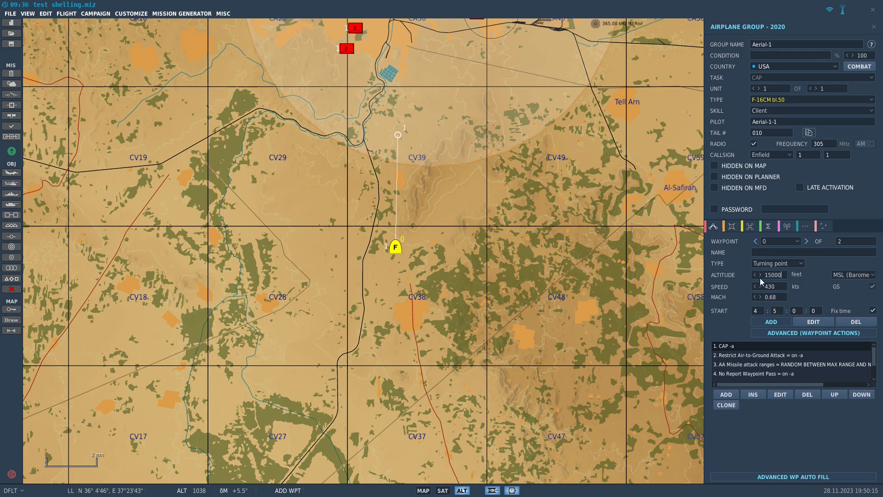
Set the Helmet Mounted Device of the client F-16 to NVG in its additional aircraft properties
click(801, 228)
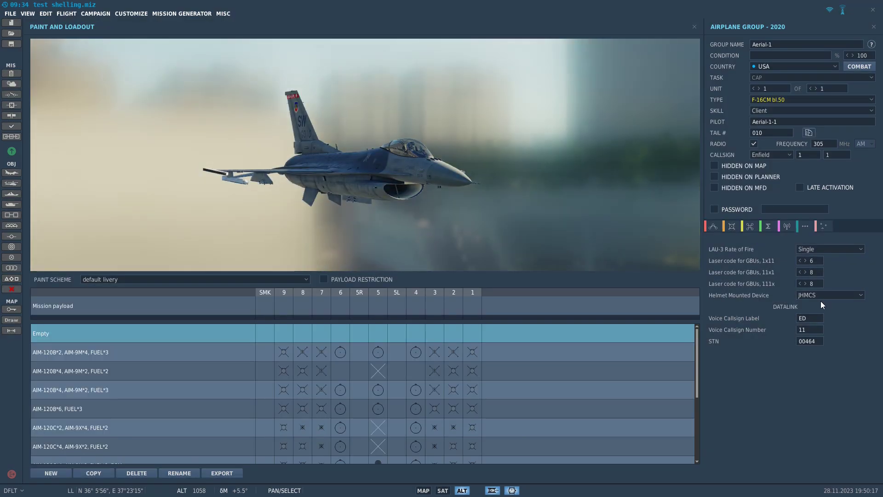
click(821, 296)
click(822, 320)
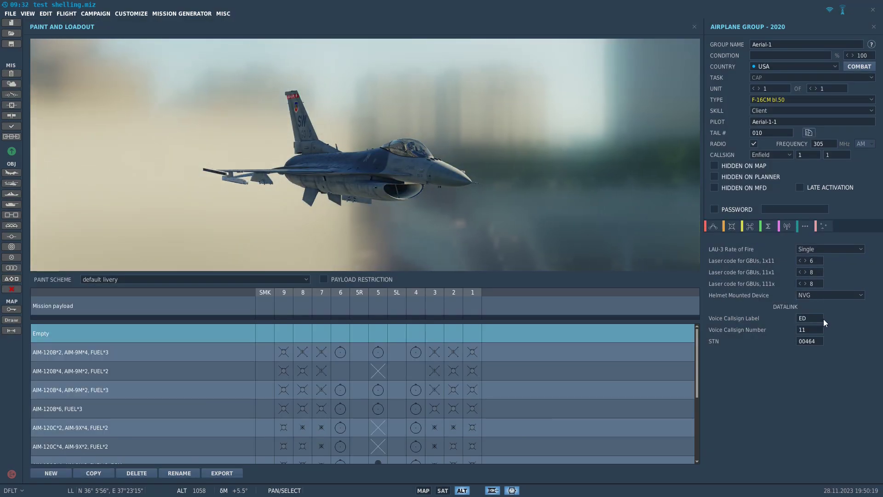
Check the mission's time and weather settings, and start flying the mission to test the flak around Aleppo
click(11, 86)
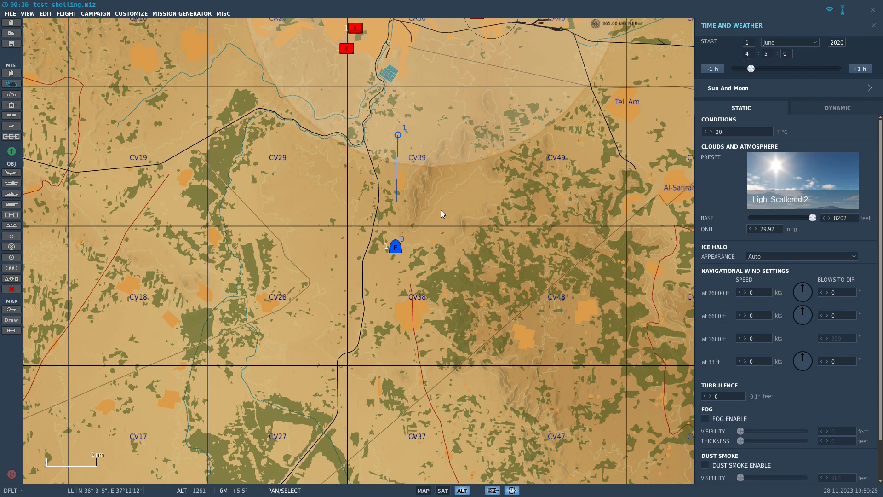
drag(441, 210, 456, 272)
drag(567, 156, 567, 249)
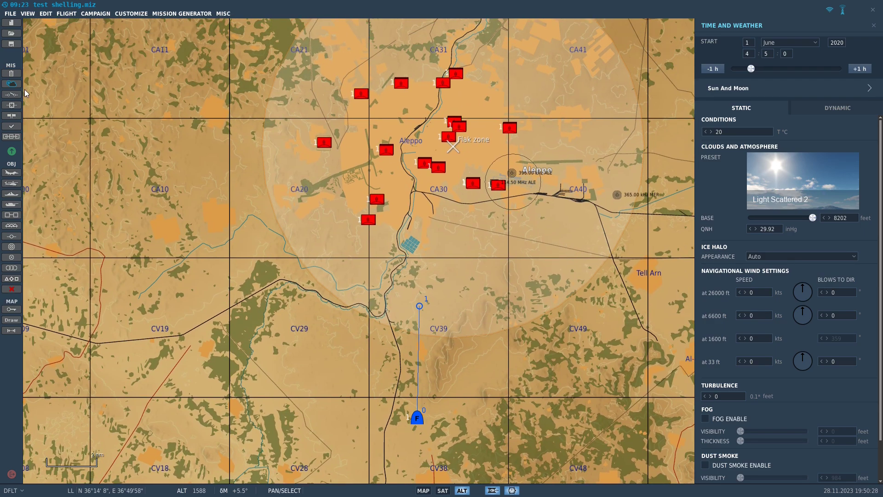
click(12, 153)
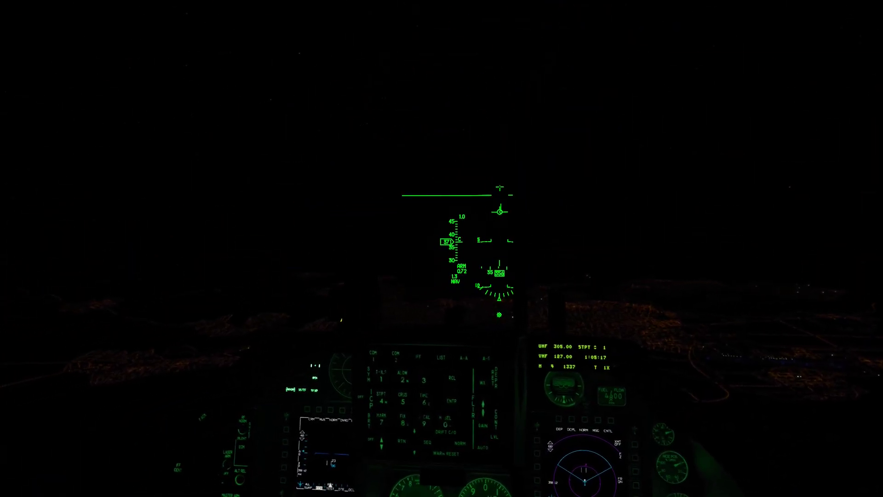
Observe the flak over Aleppo from the F-16 with the night vision goggles switched on and off
key(shift+h)
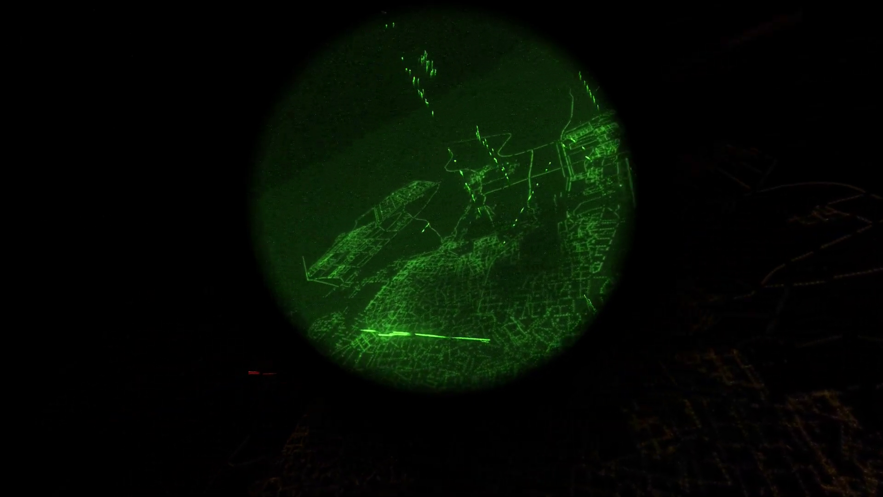
key(shift+h)
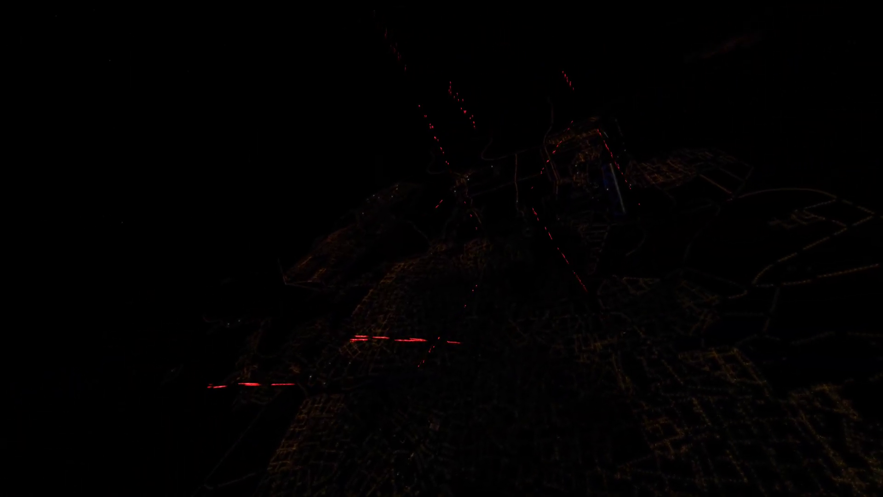